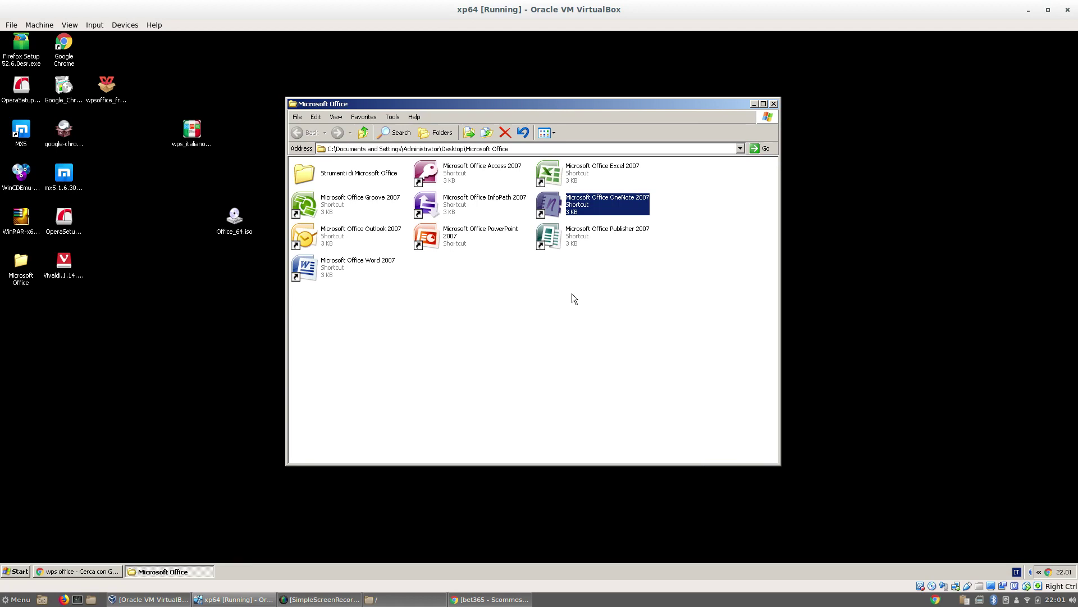
Examine the Microsoft Office 2007 program shortcuts in the folder, including Excel and Word
{"action": "left_click", "coordinate": [626, 301]}
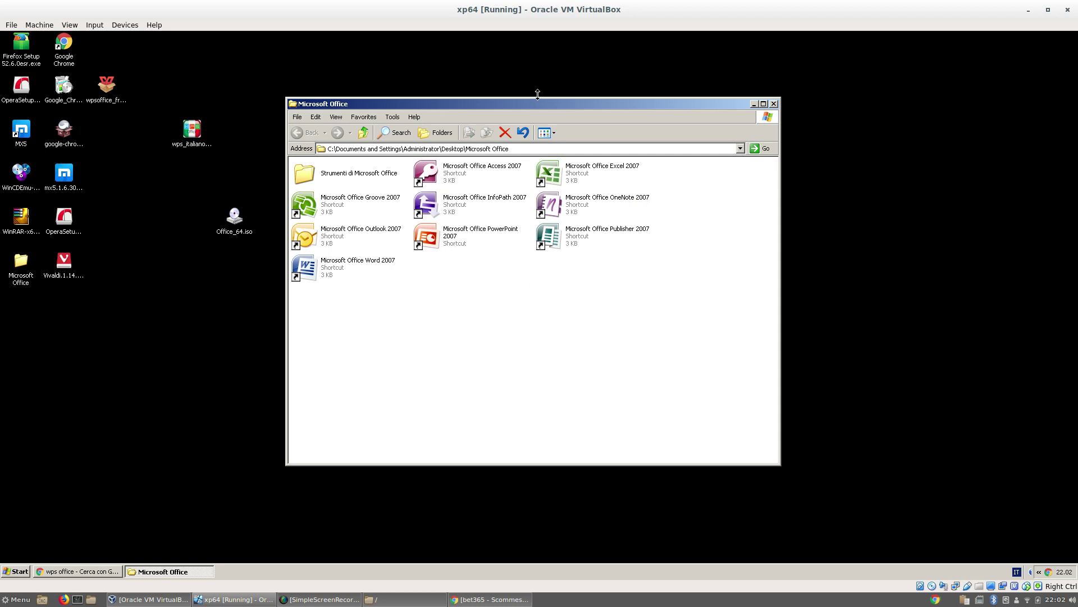
{"action": "left_click_drag", "start_coordinate": [533, 108], "coordinate": [532, 106]}
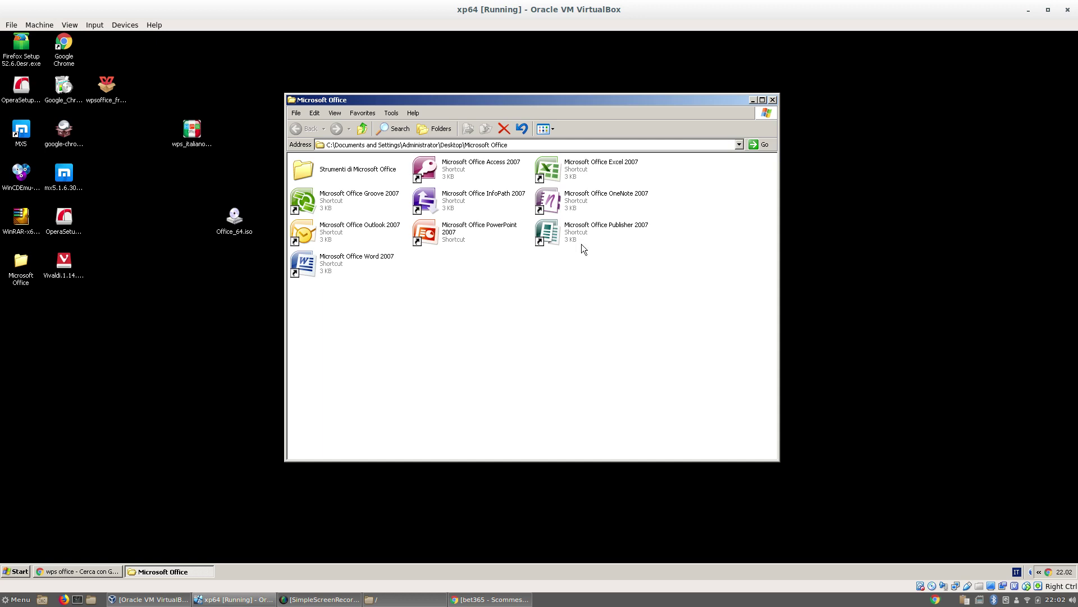
{"action": "left_click_drag", "start_coordinate": [696, 264], "coordinate": [469, 173]}
{"action": "left_click", "coordinate": [496, 309]}
{"action": "left_click", "coordinate": [602, 172]}
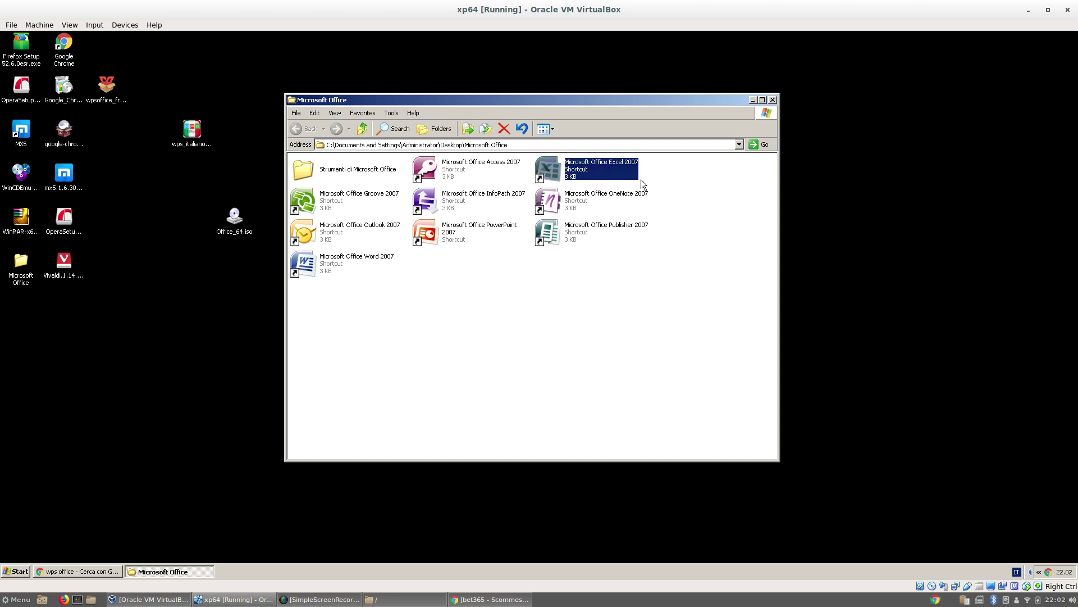
{"action": "left_click", "coordinate": [706, 184]}
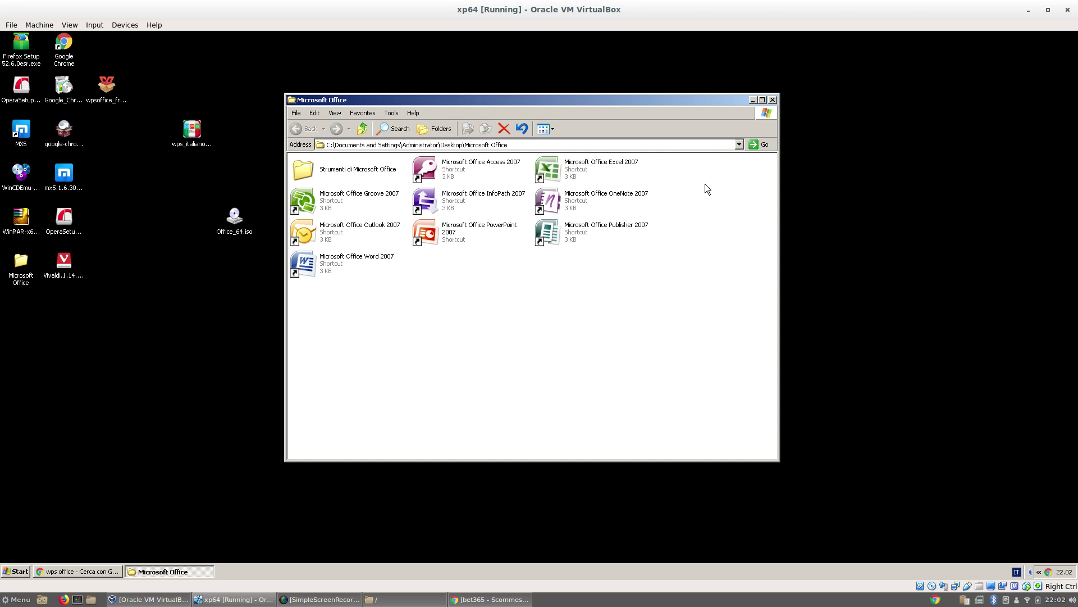
{"action": "left_click", "coordinate": [349, 268]}
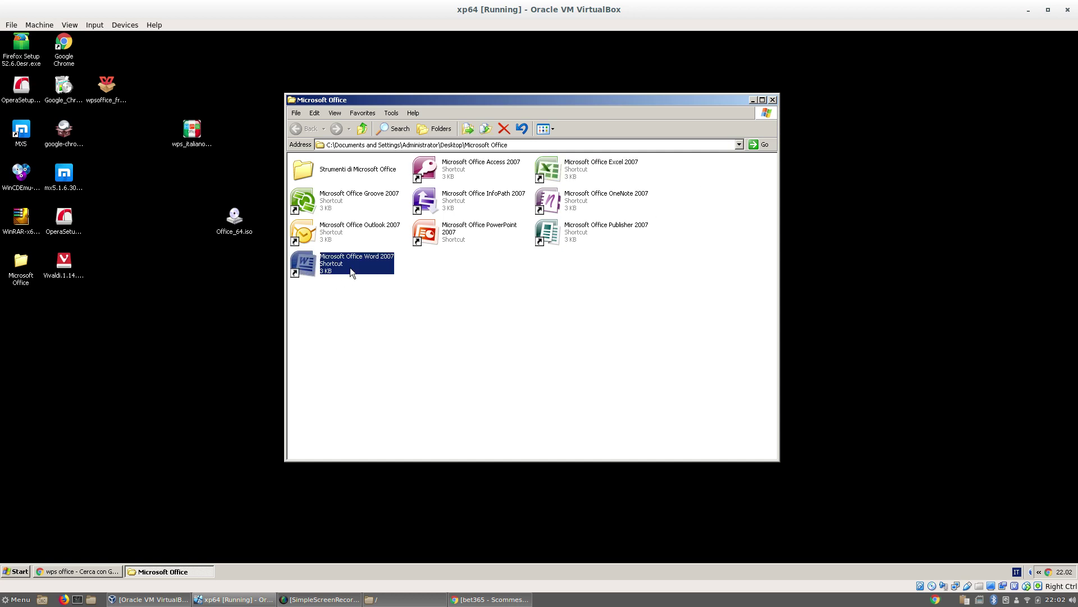
{"action": "left_click", "coordinate": [425, 278]}
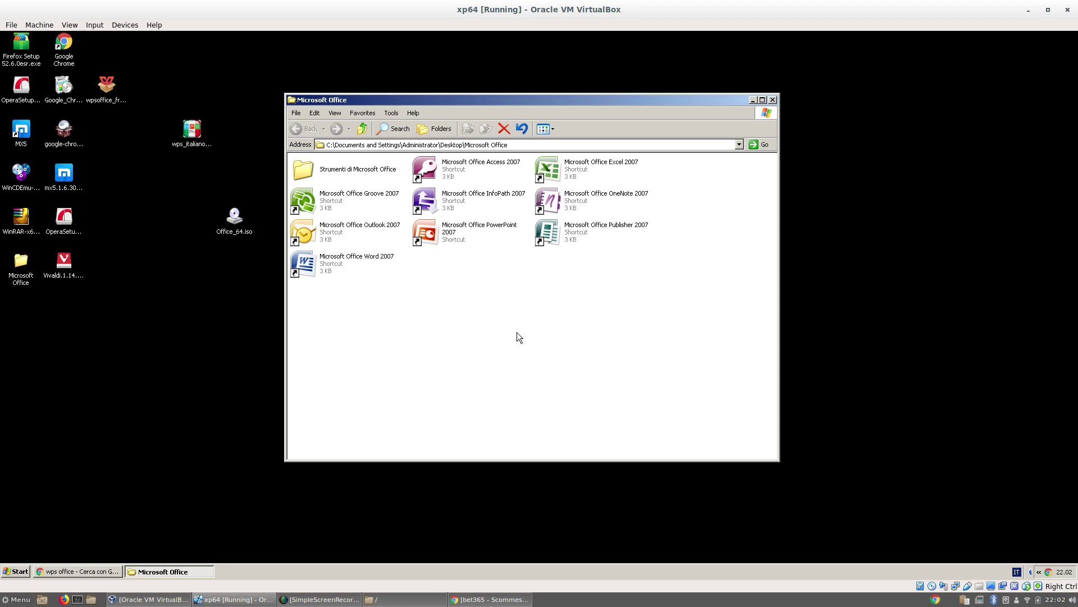
Switch to Chrome, open the official WPS Office site from the search results and view the next homepage banner
{"action": "left_click", "coordinate": [82, 571]}
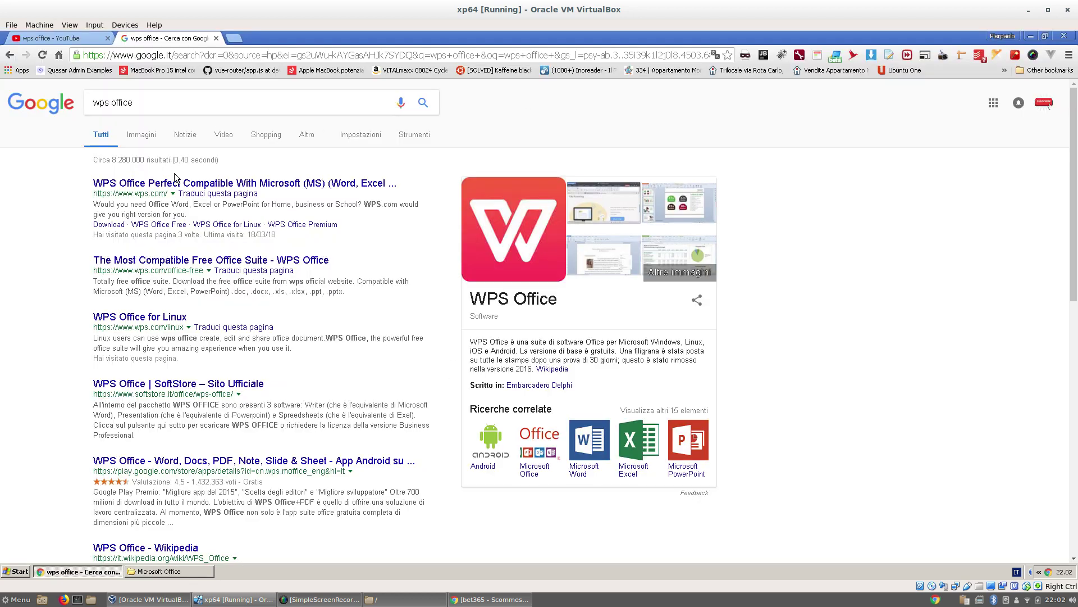
{"action": "left_click", "coordinate": [565, 235]}
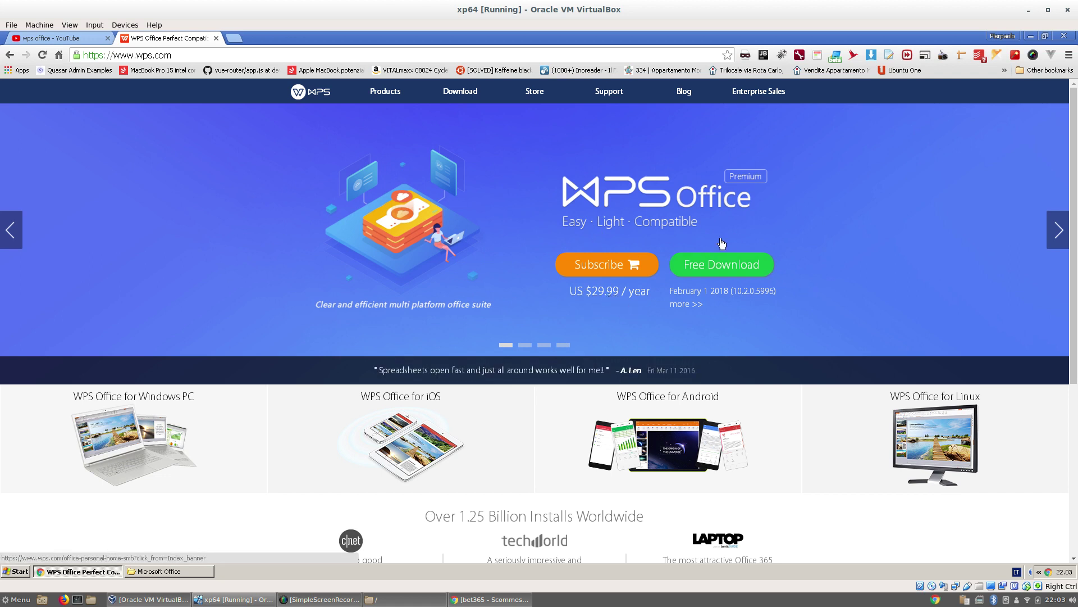
{"action": "left_click", "coordinate": [1059, 238]}
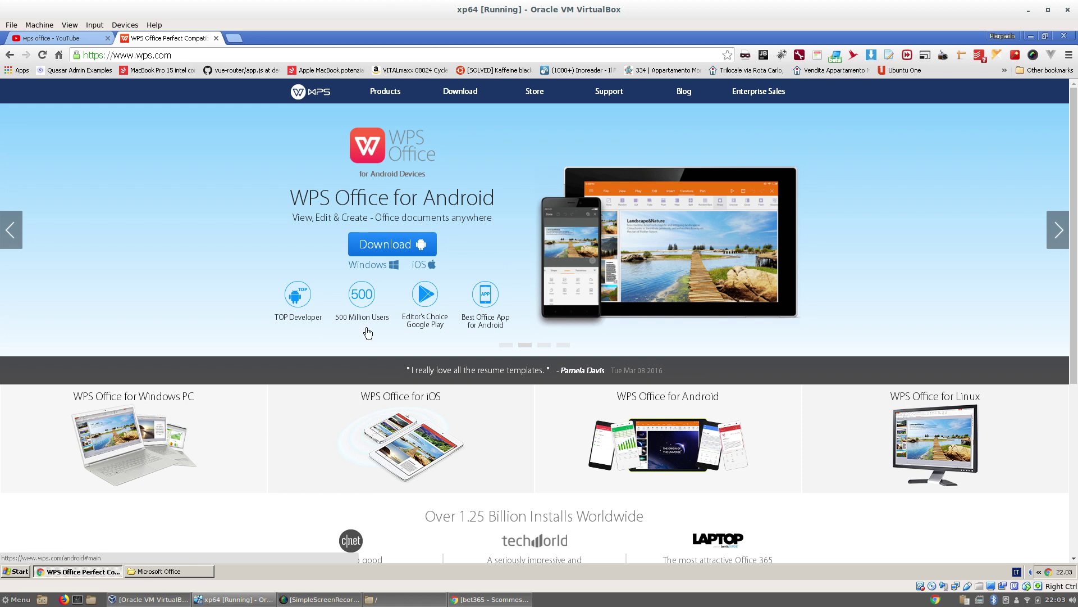
Minimize the browser and the Microsoft Office folder and examine the installers on the desktop, including mx5 and Vivaldi
{"action": "left_click", "coordinate": [75, 574]}
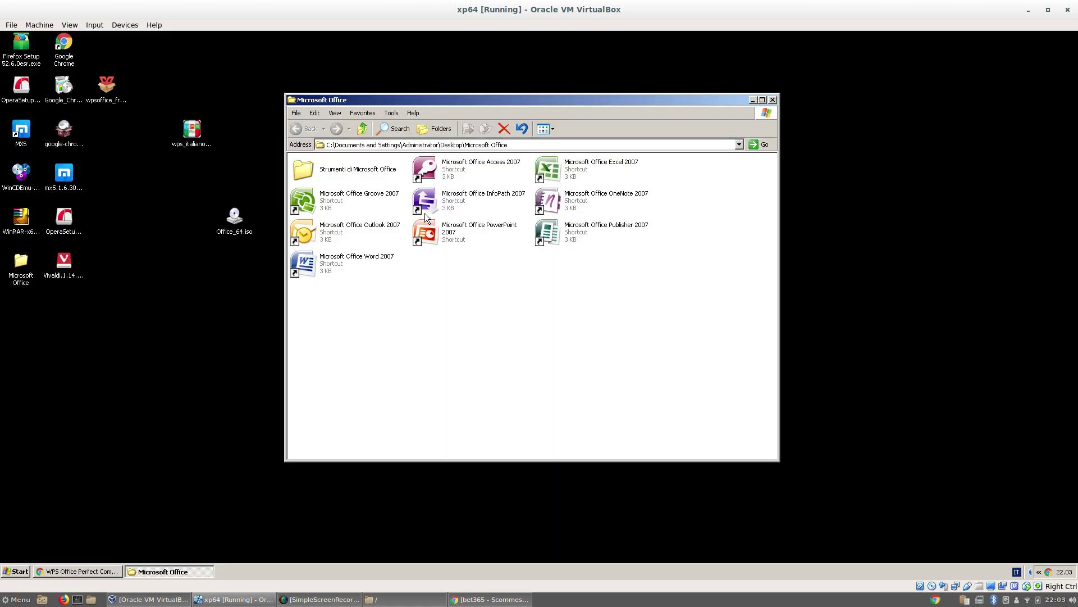
{"action": "left_click", "coordinate": [72, 187]}
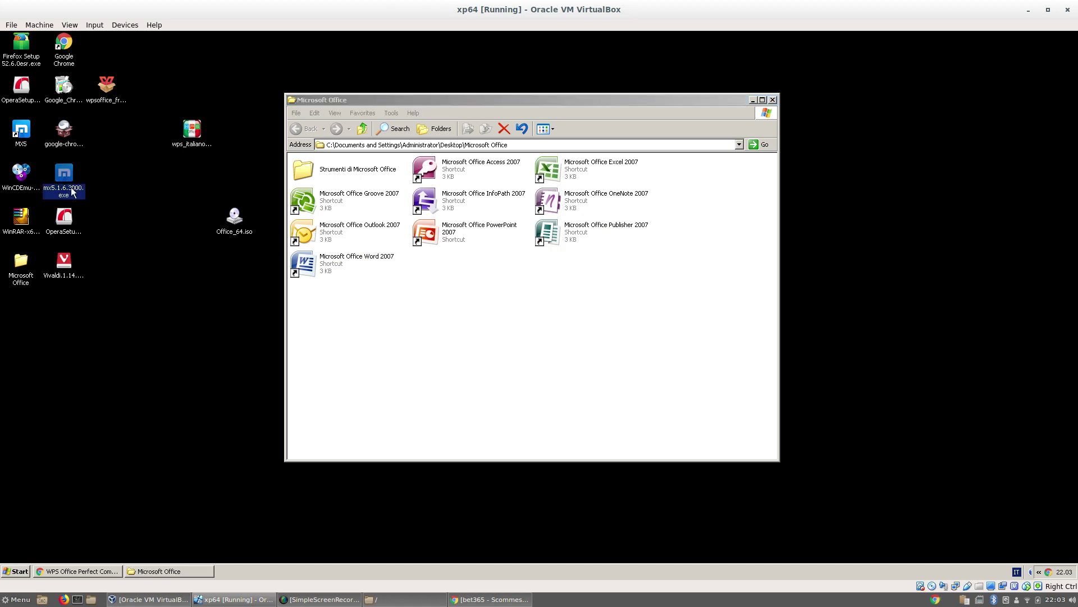
{"action": "left_click", "coordinate": [72, 268]}
{"action": "left_click", "coordinate": [753, 100]}
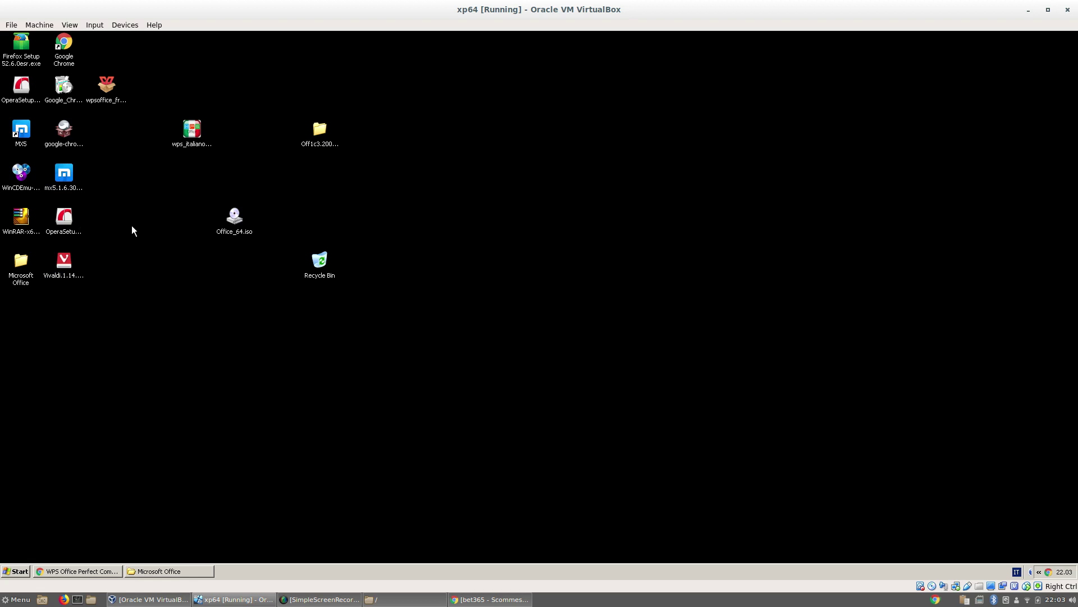
{"action": "left_click", "coordinate": [79, 261]}
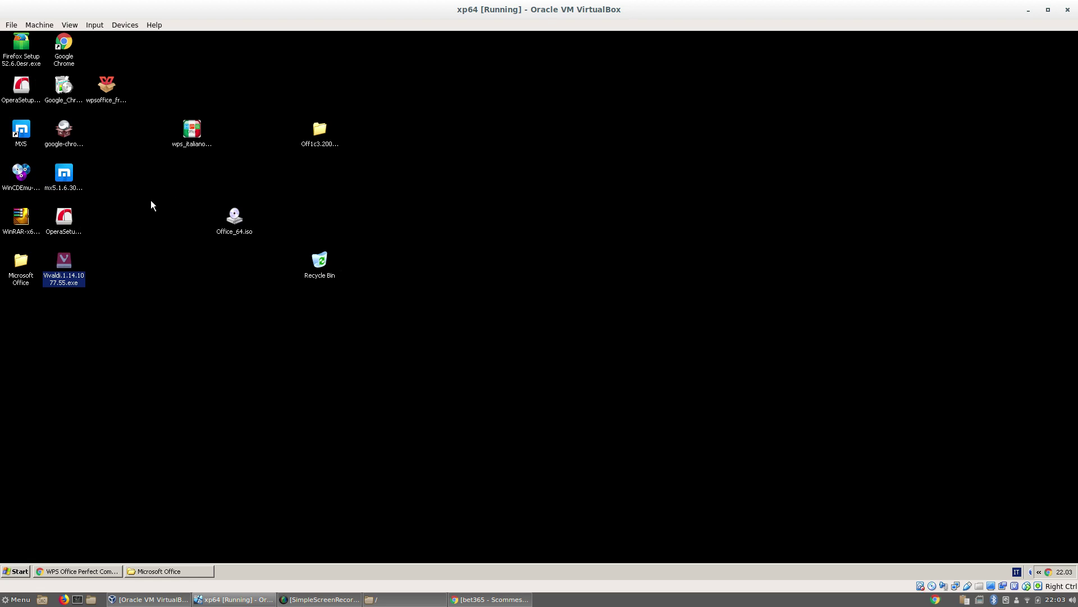
Return to Chrome and view its list of downloads
{"action": "left_click", "coordinate": [86, 573]}
{"action": "left_click", "coordinate": [1069, 54]}
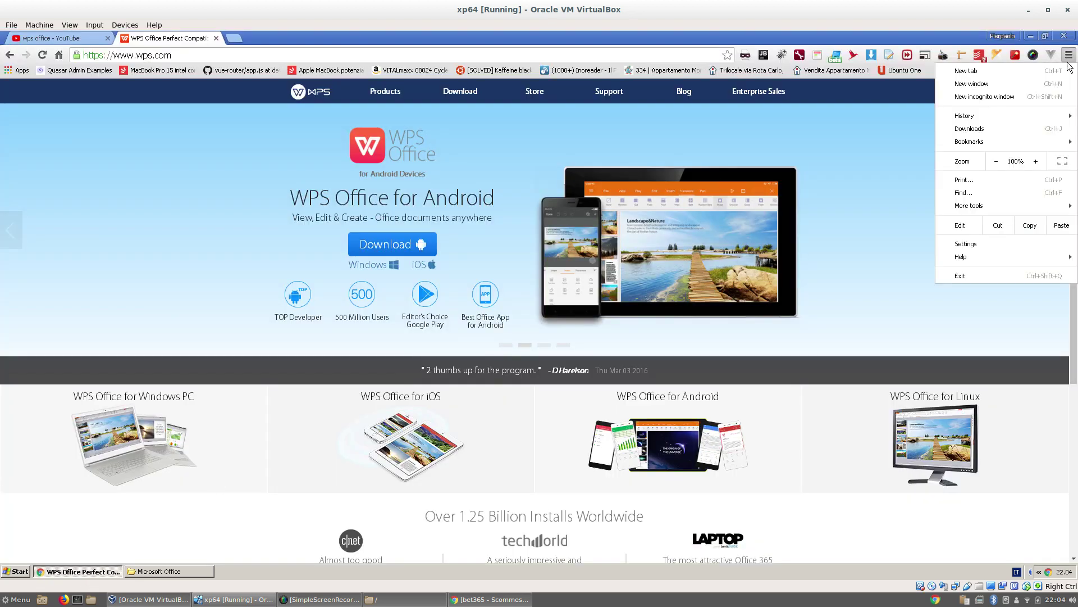
{"action": "left_click", "coordinate": [996, 129]}
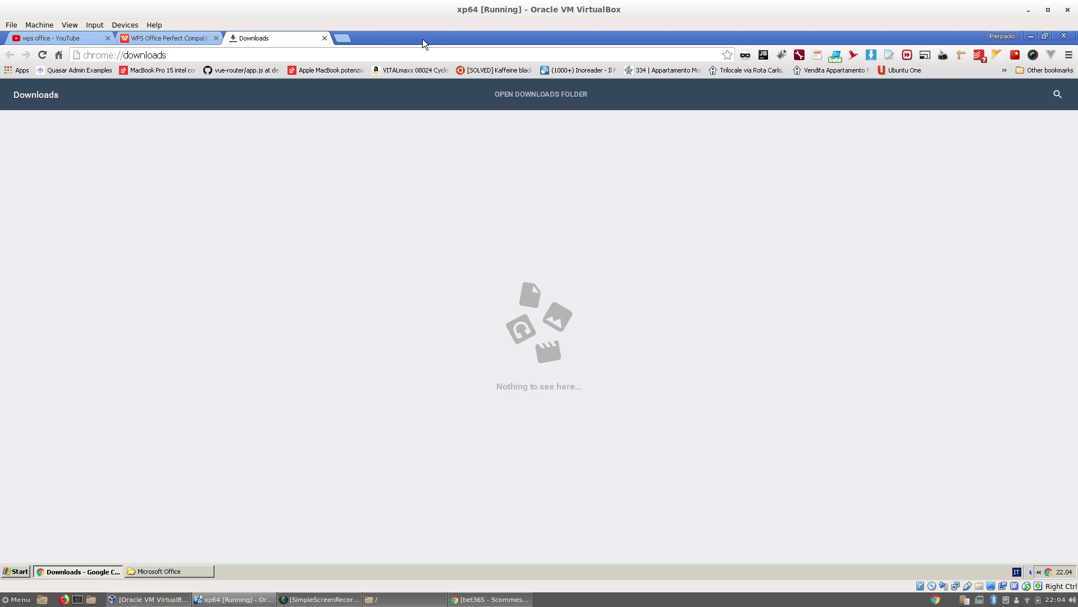
Download the WPS Office 2016 Free installer for Windows from the WPS site and keep the flagged file
{"action": "left_click", "coordinate": [138, 42]}
{"action": "left_click", "coordinate": [419, 244]}
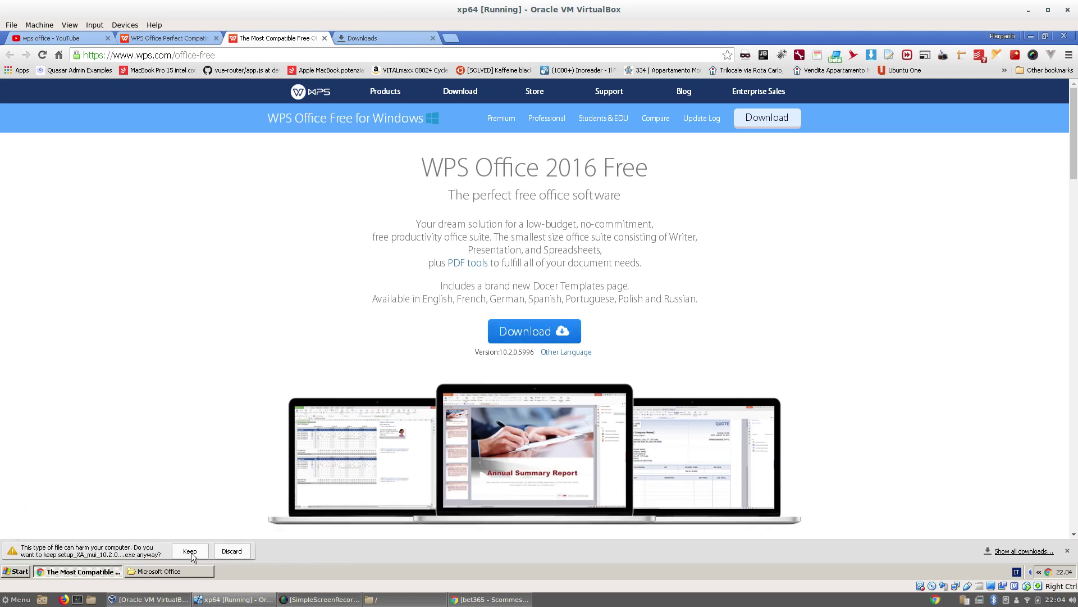
{"action": "left_click", "coordinate": [191, 551]}
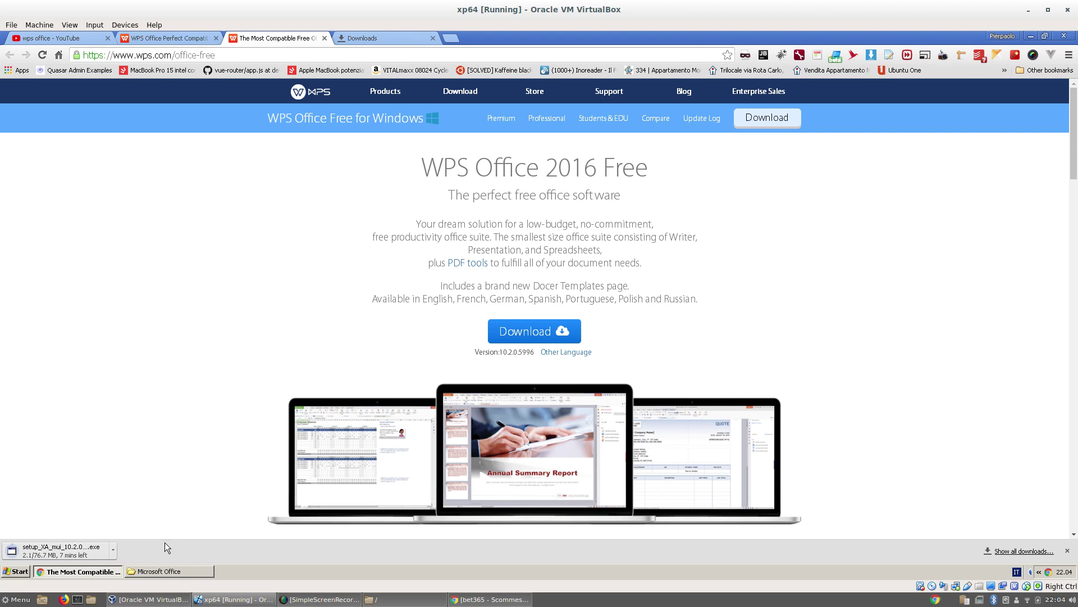
Bring back the Microsoft Office folder window and browse Local Disk (C:) and Documents and Settings, ending at the Desktop folder
{"action": "left_click", "coordinate": [167, 571]}
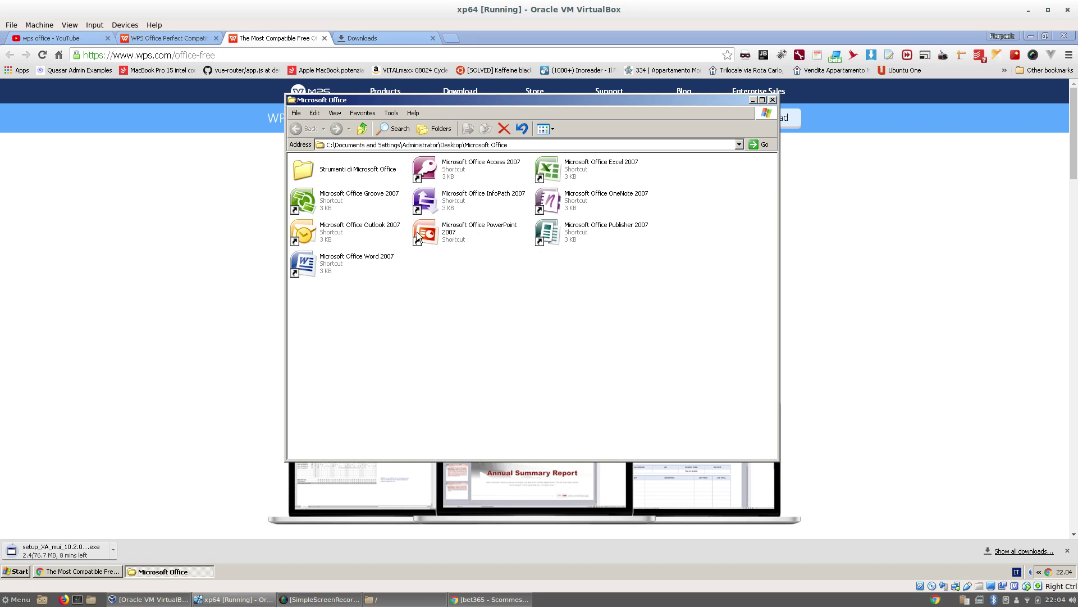
{"action": "left_click", "coordinate": [326, 144]}
{"action": "left_click", "coordinate": [326, 144]}
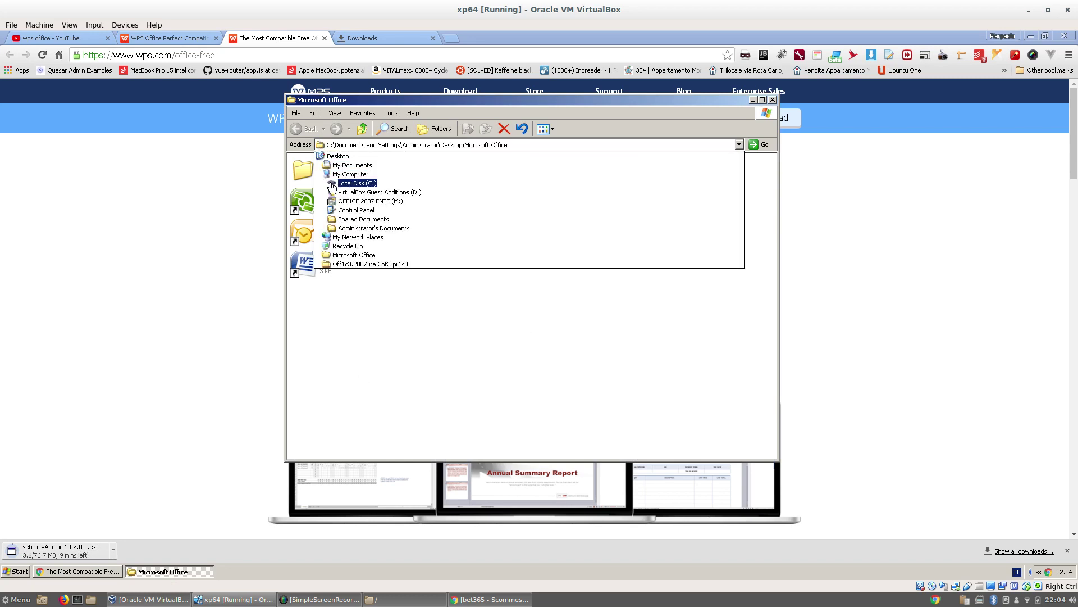
{"action": "left_click", "coordinate": [356, 183]}
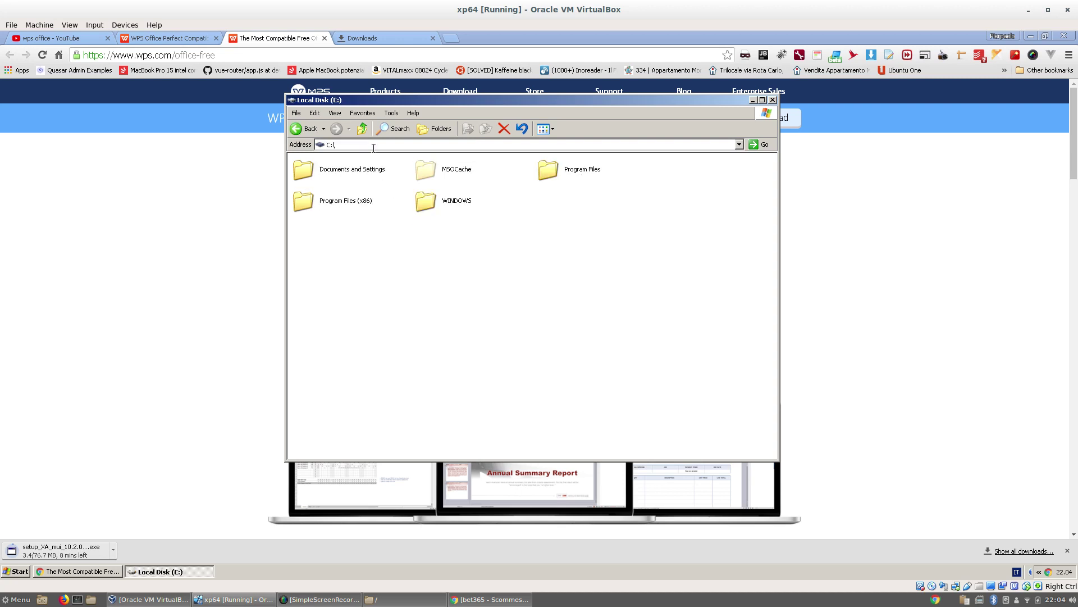
{"action": "double_click", "coordinate": [365, 172]}
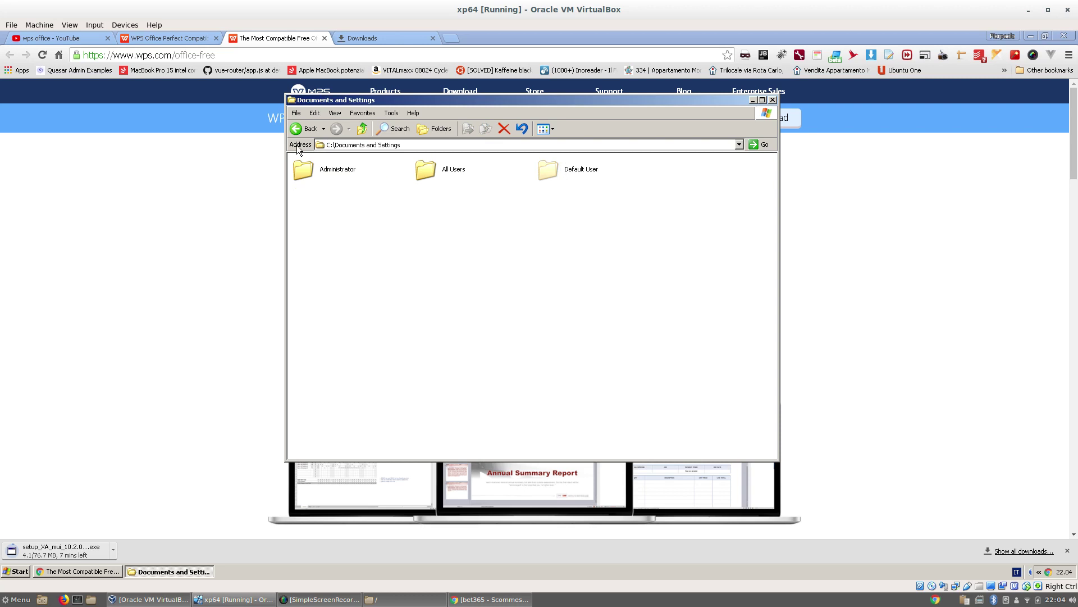
{"action": "key", "text": "BackSpace"}
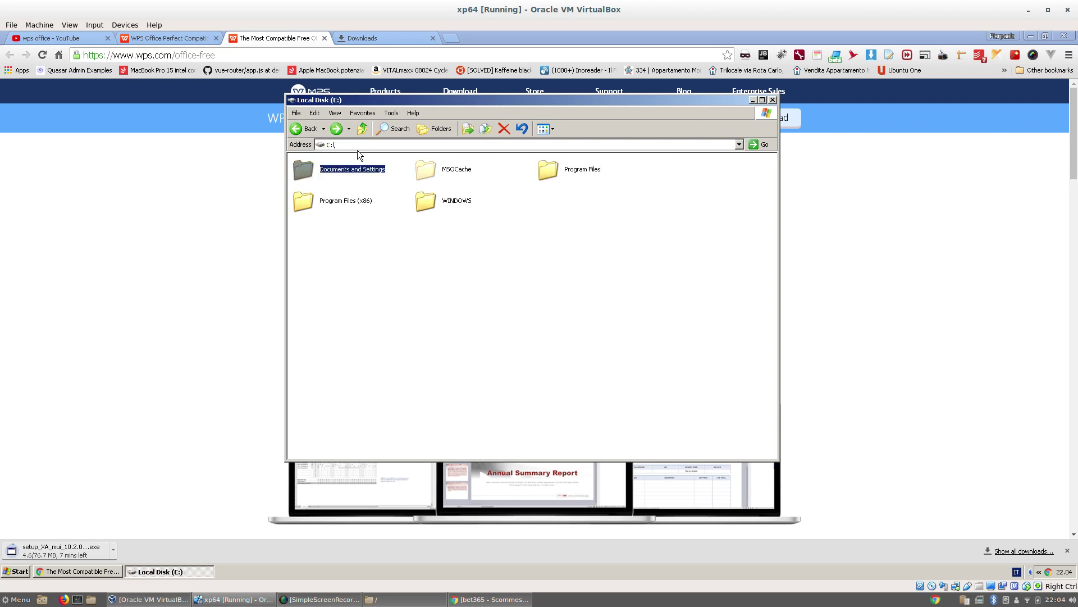
{"action": "left_click", "coordinate": [359, 131]}
{"action": "left_click", "coordinate": [359, 130]}
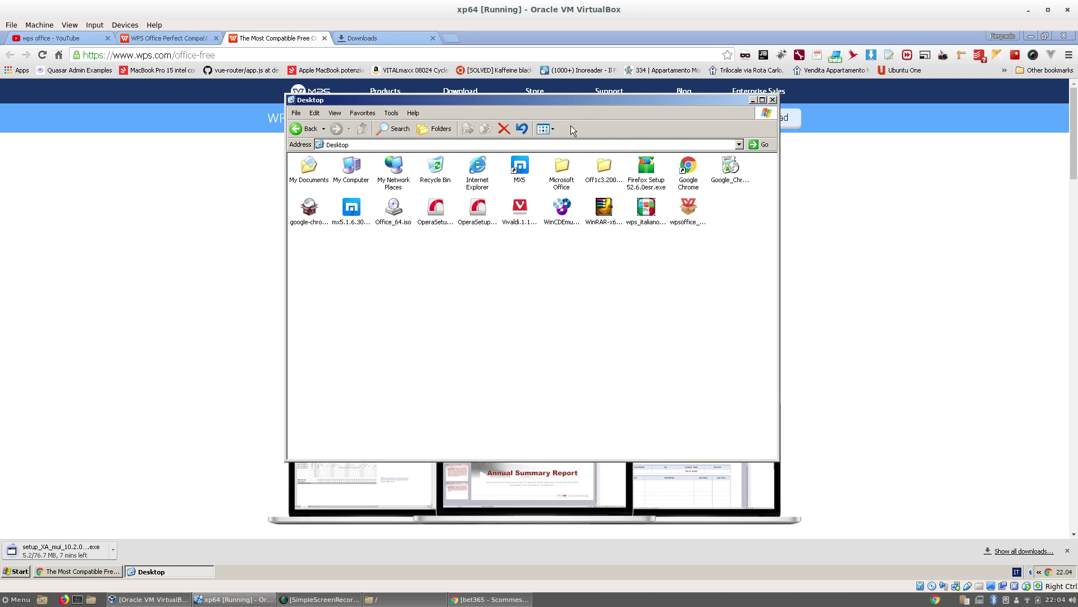
Show the Desktop folder in Details view, fit the Name column to its contents and sort by date modified, newest first
{"action": "left_click", "coordinate": [544, 129]}
{"action": "left_click", "coordinate": [556, 182]}
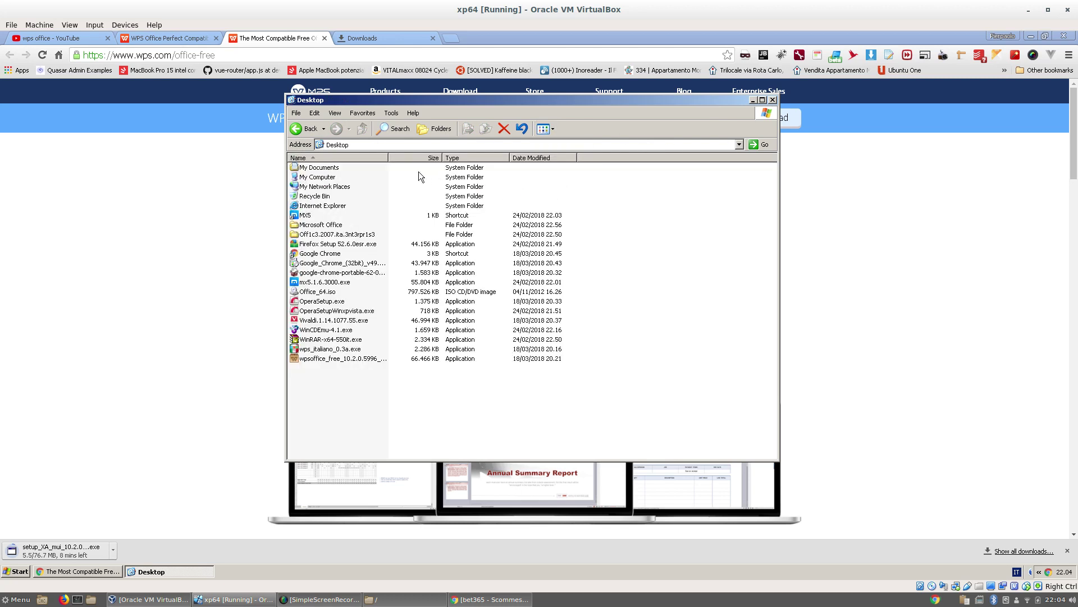
{"action": "double_click", "coordinate": [387, 158]}
{"action": "left_click", "coordinate": [575, 159]}
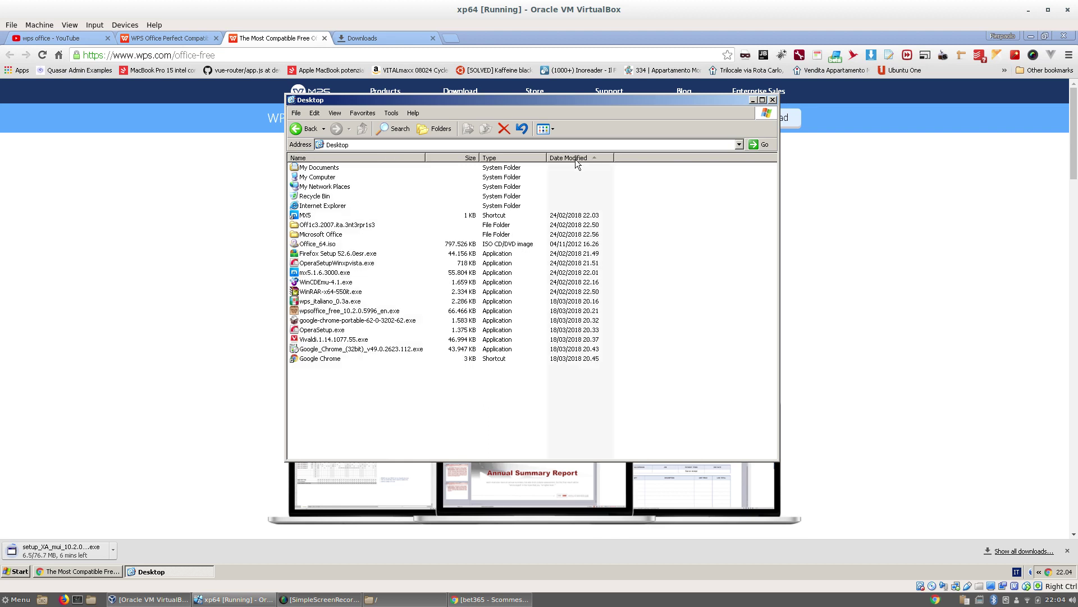
{"action": "left_click", "coordinate": [575, 160]}
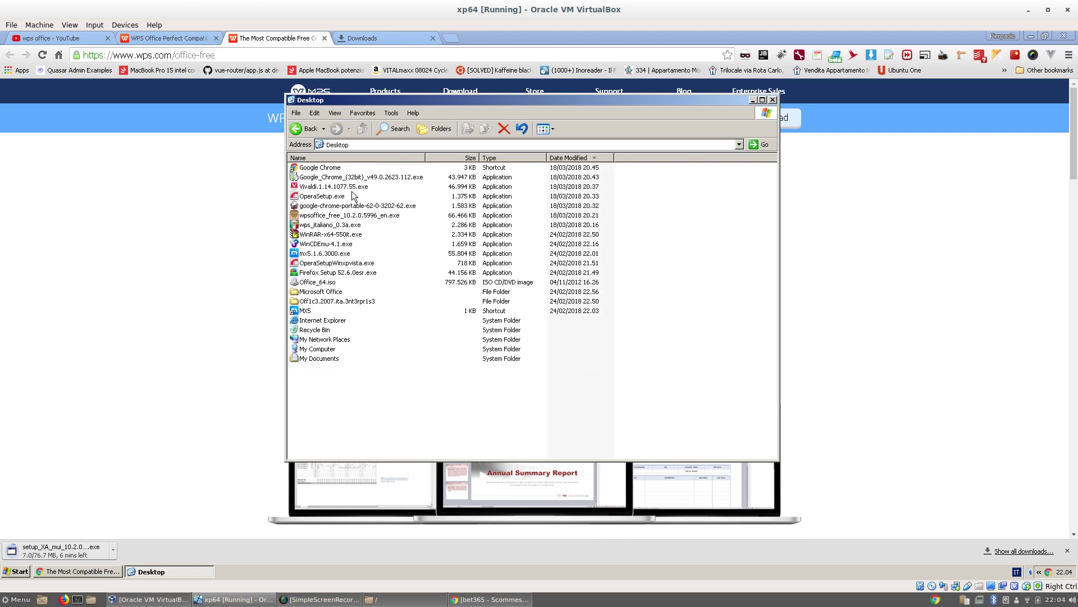
Check the Google Chrome 32-bit v49 installer and the portable Chrome installer in the Desktop file list
{"action": "left_click", "coordinate": [333, 178]}
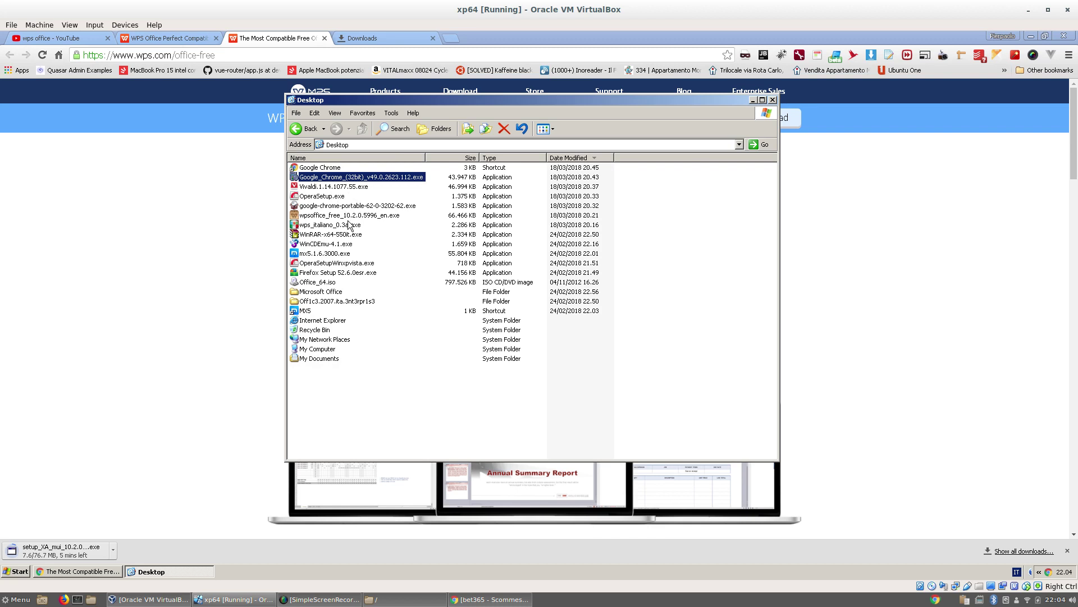
{"action": "left_click", "coordinate": [383, 206]}
{"action": "left_click", "coordinate": [403, 269]}
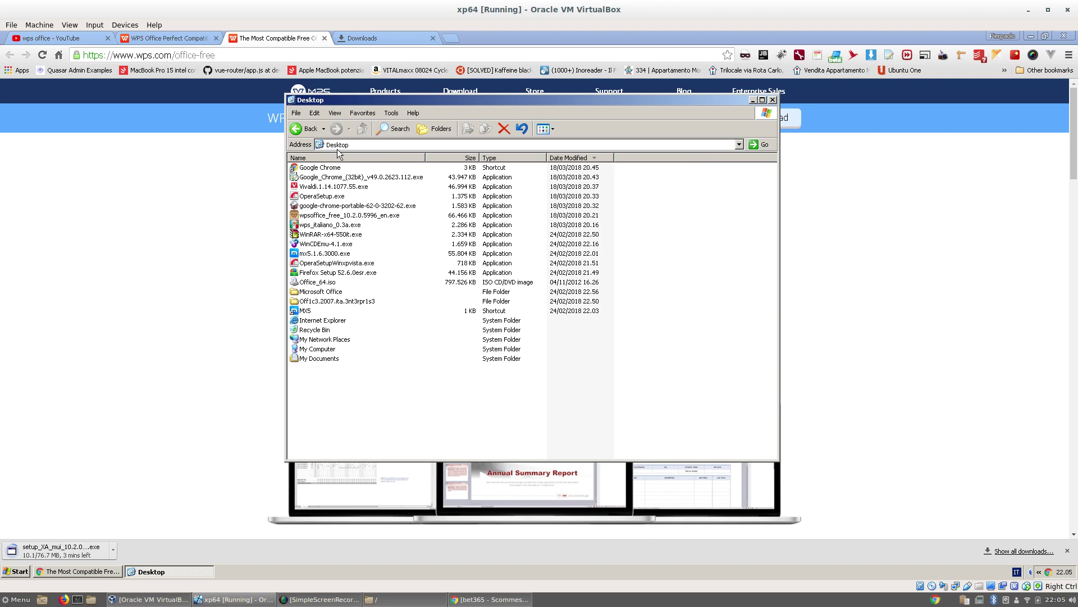
{"action": "left_click", "coordinate": [308, 130]}
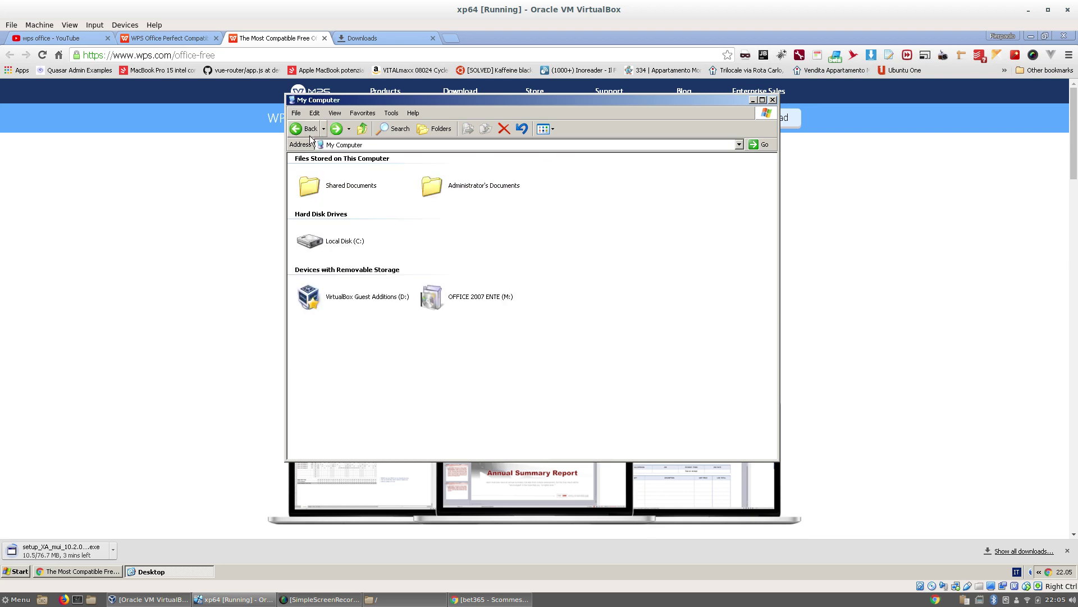
{"action": "left_click", "coordinate": [337, 241]}
{"action": "left_click", "coordinate": [363, 129]}
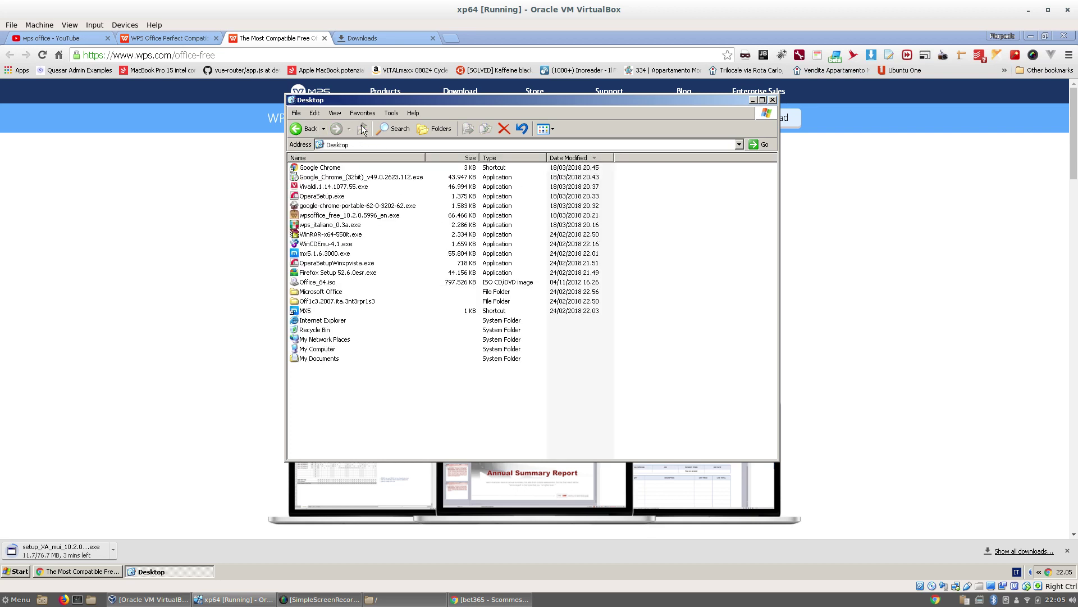
Open the Downloads folder inside My Documents and minimize the browser so only the folder window stays over the desktop
{"action": "left_click", "coordinate": [740, 145]}
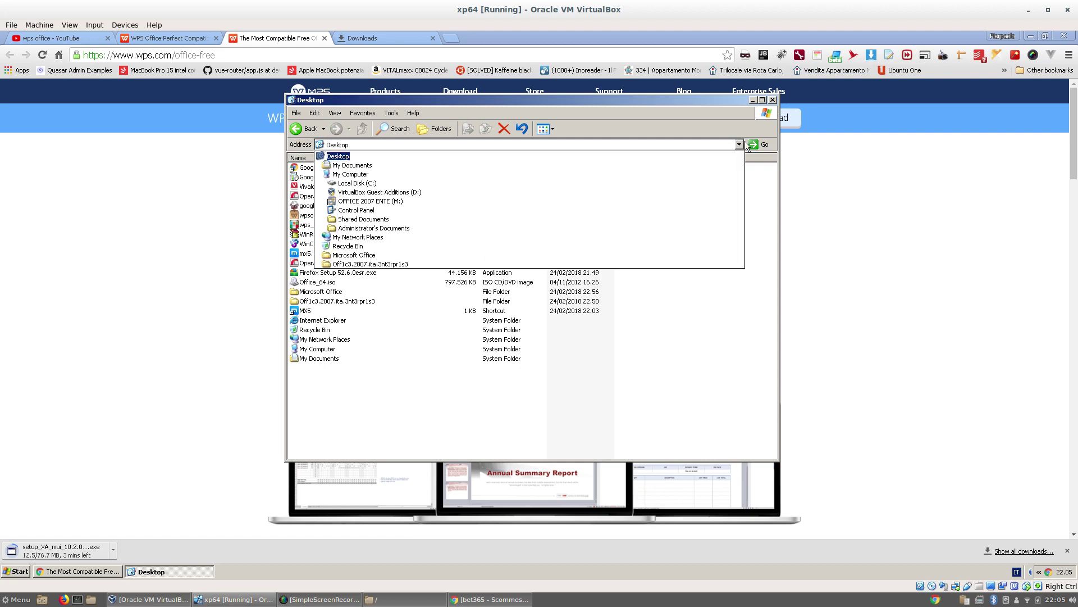
{"action": "left_click", "coordinate": [688, 166]}
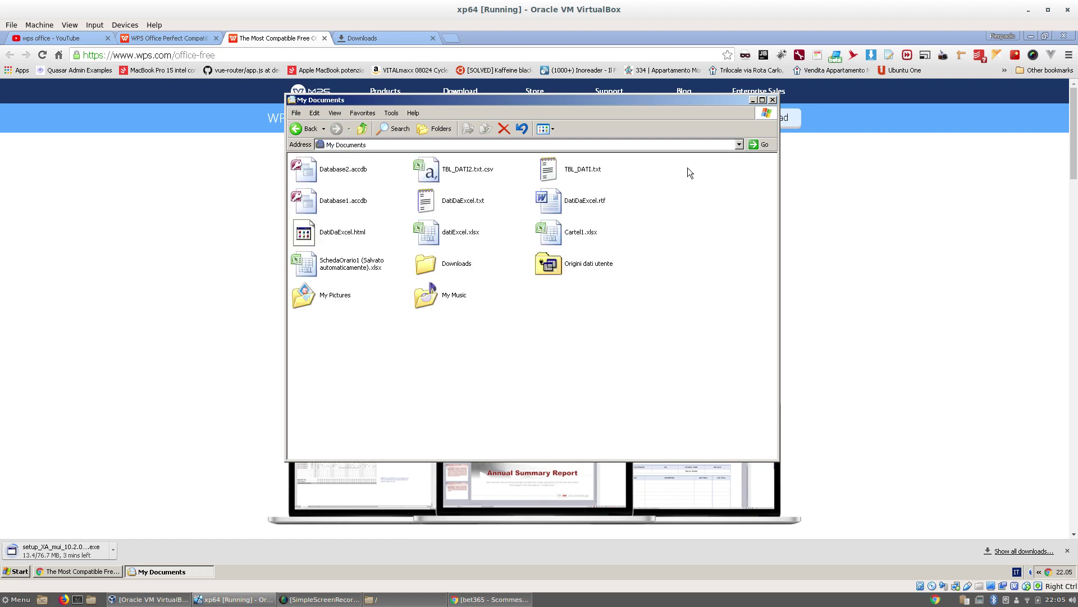
{"action": "double_click", "coordinate": [477, 271]}
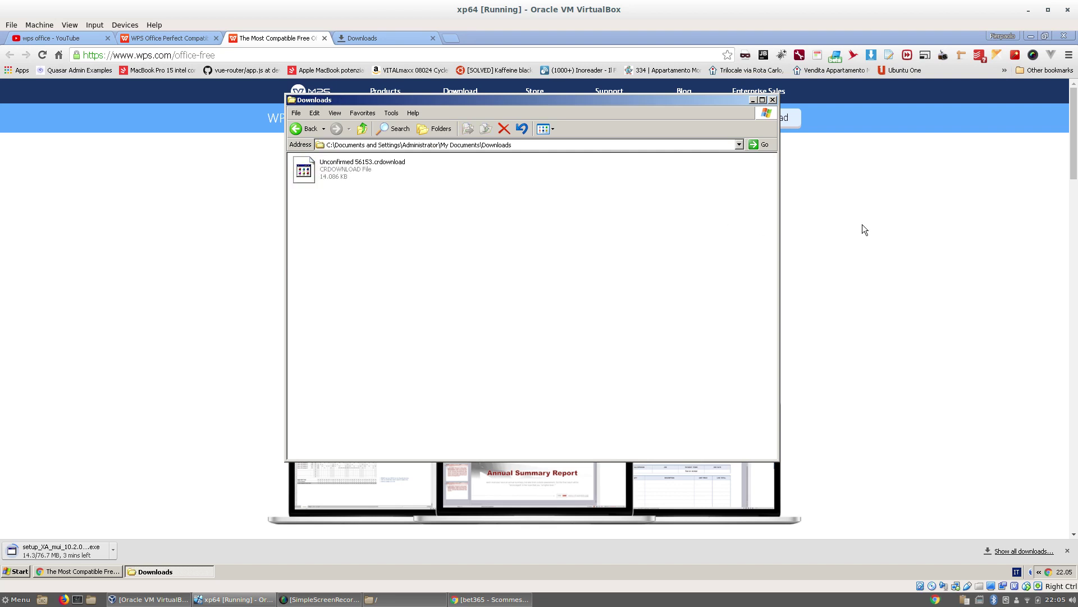
{"action": "left_click", "coordinate": [872, 227]}
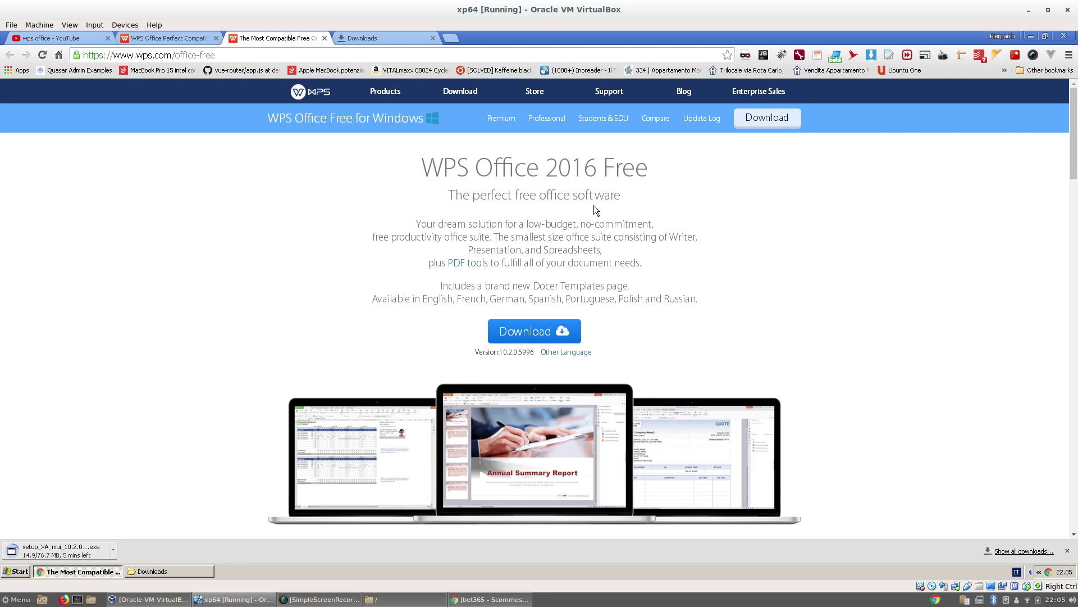
{"action": "left_click", "coordinate": [1031, 36]}
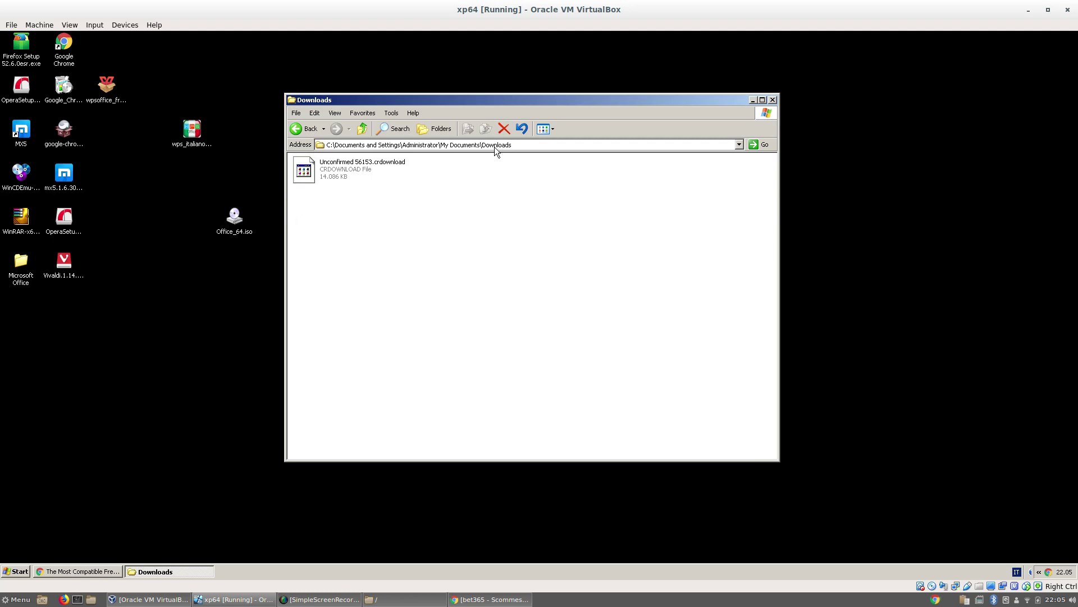
Minimize the Downloads window, check the contents of the Off1c3.2007.ita.3nt3rpr1s3 folder on the desktop, and close it
{"action": "left_click", "coordinate": [754, 100]}
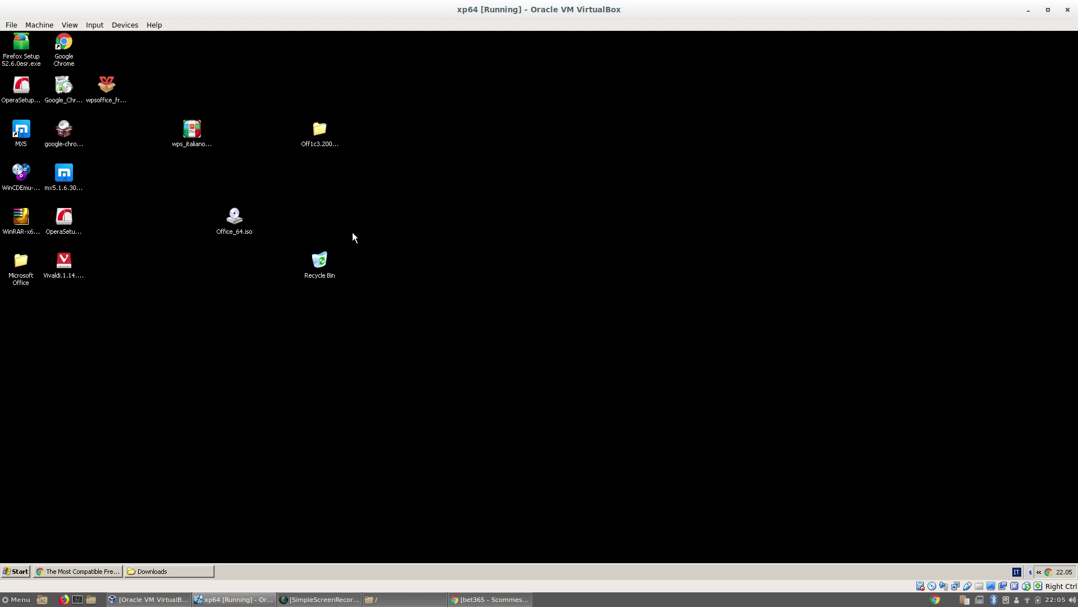
{"action": "double_click", "coordinate": [323, 129]}
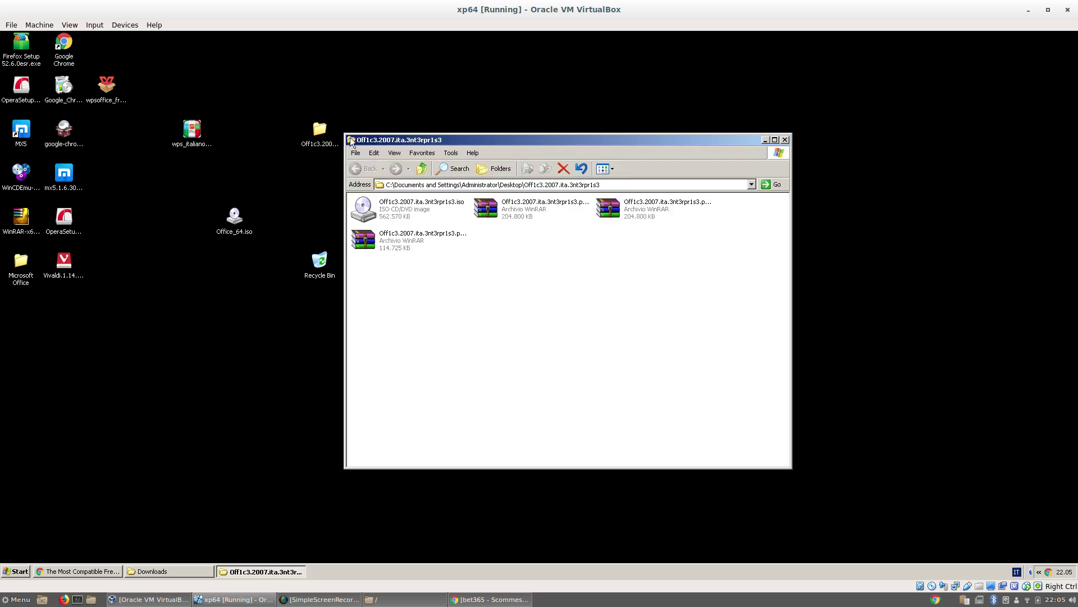
{"action": "double_click", "coordinate": [351, 139]}
Open the Microsoft Office folder on the desktop and launch Microsoft Office Excel 2007 from its shortcut
{"action": "left_click", "coordinate": [20, 271]}
{"action": "double_click", "coordinate": [21, 271]}
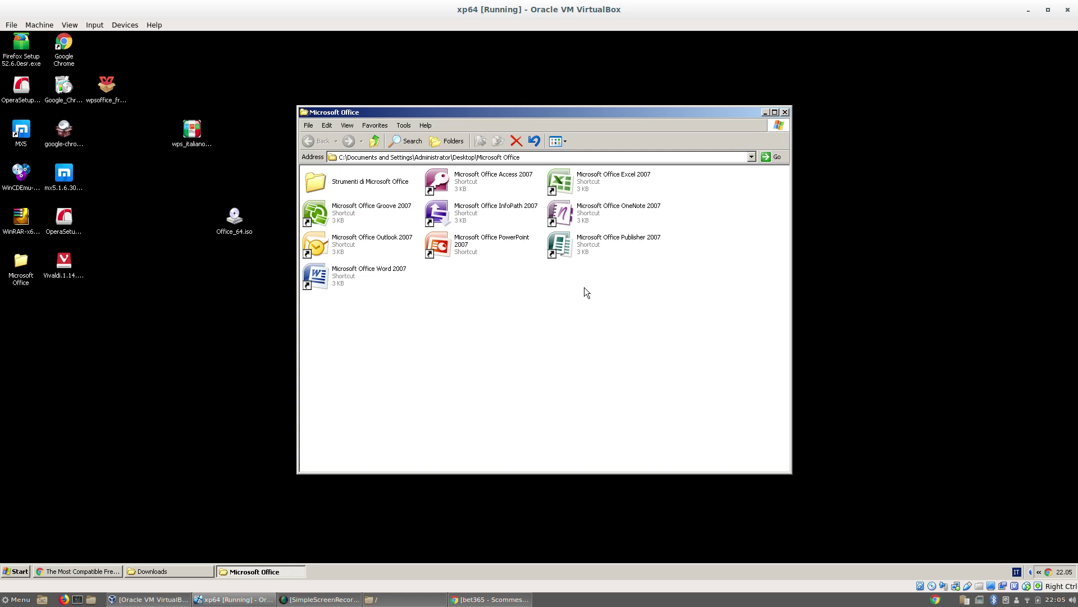
{"action": "left_click", "coordinate": [598, 184]}
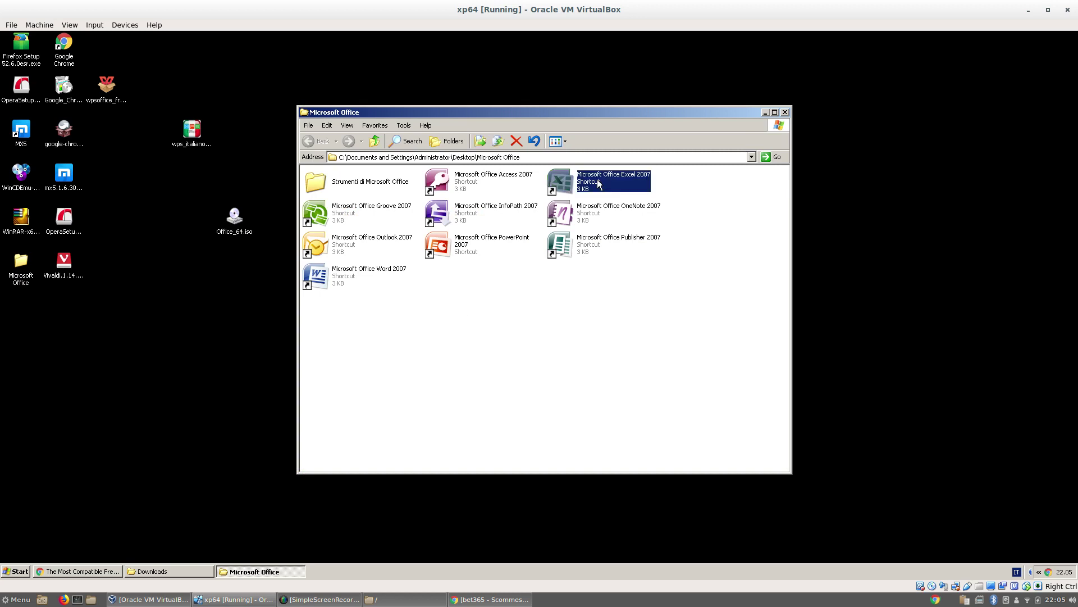
{"action": "double_click", "coordinate": [598, 184]}
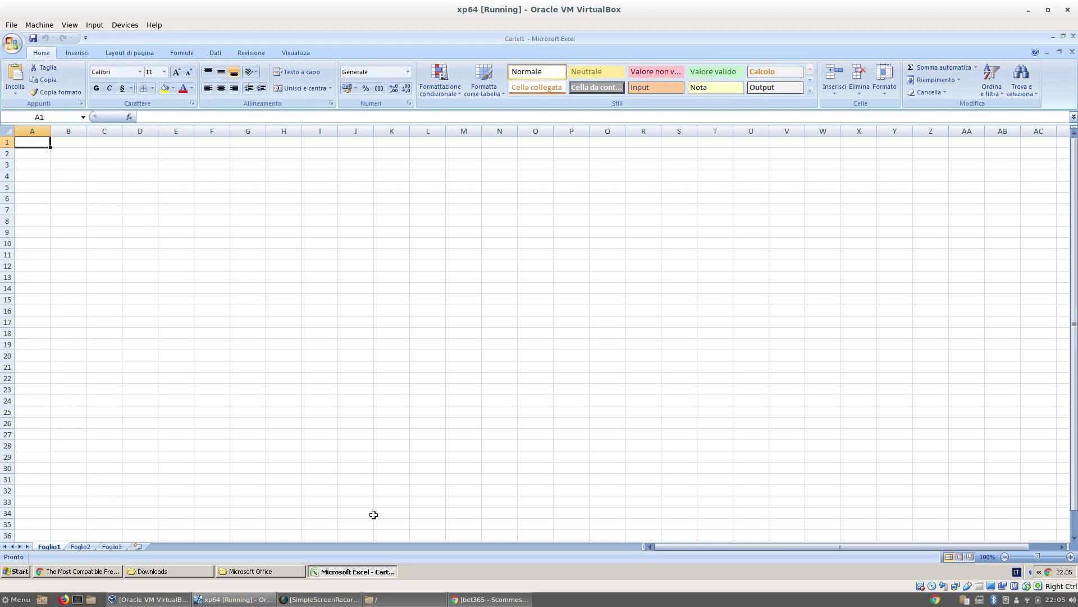
Enter 12 in cell D19 of the Foglio2 sheet
{"action": "left_click", "coordinate": [82, 547]}
{"action": "left_click", "coordinate": [84, 546]}
{"action": "left_click", "coordinate": [60, 546]}
{"action": "left_click", "coordinate": [78, 547]}
{"action": "left_click", "coordinate": [155, 340]}
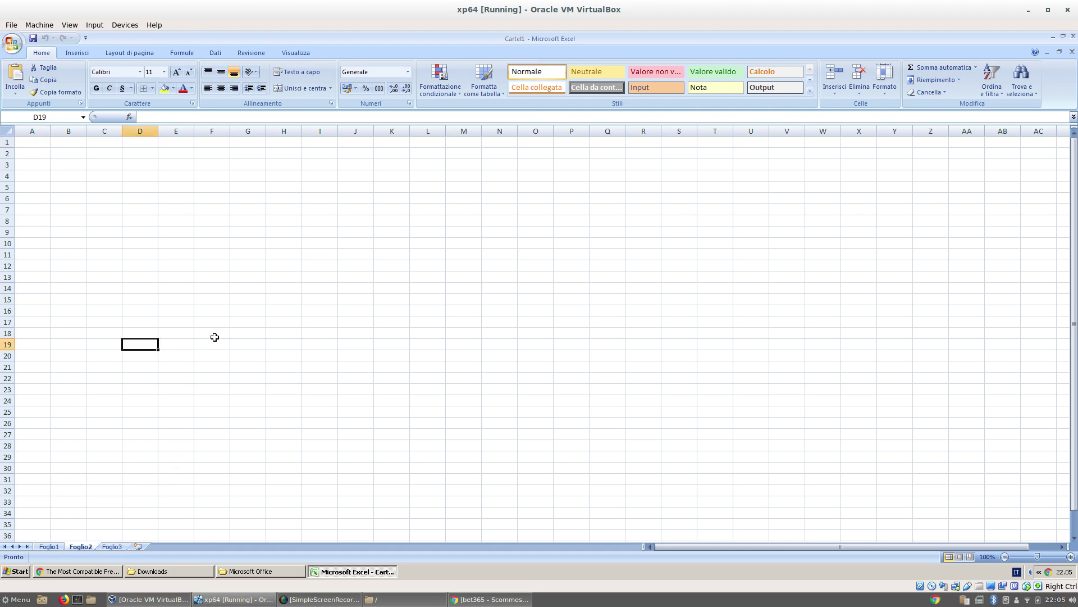
{"action": "type", "text": "12"}
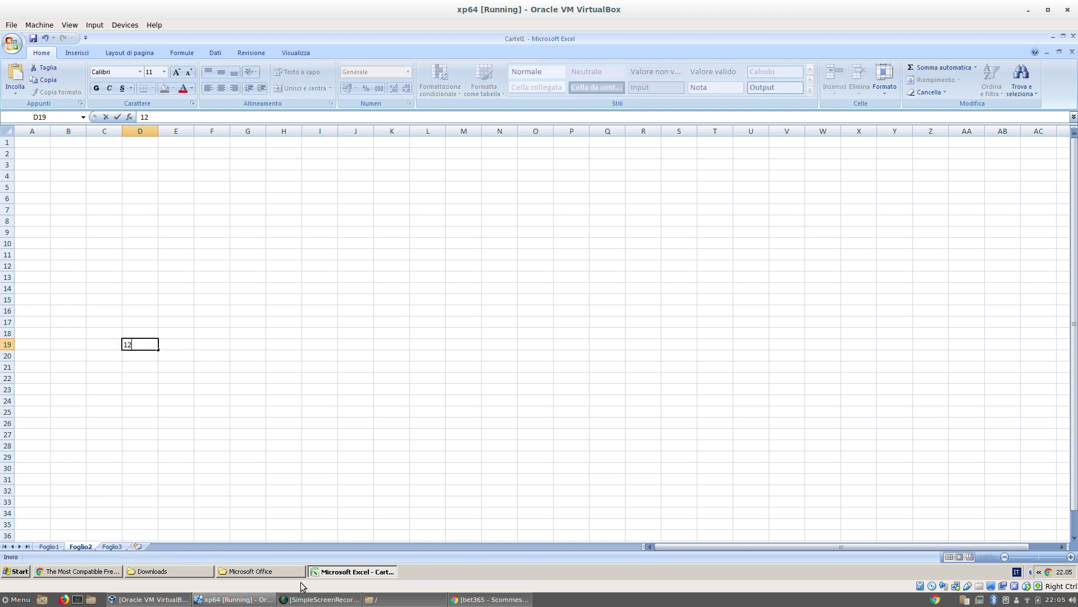
Switch back to the WPS Office Free page in Google Chrome and check the suite's description and the site's Products entries
{"action": "left_click", "coordinate": [337, 580]}
{"action": "left_click", "coordinate": [83, 577]}
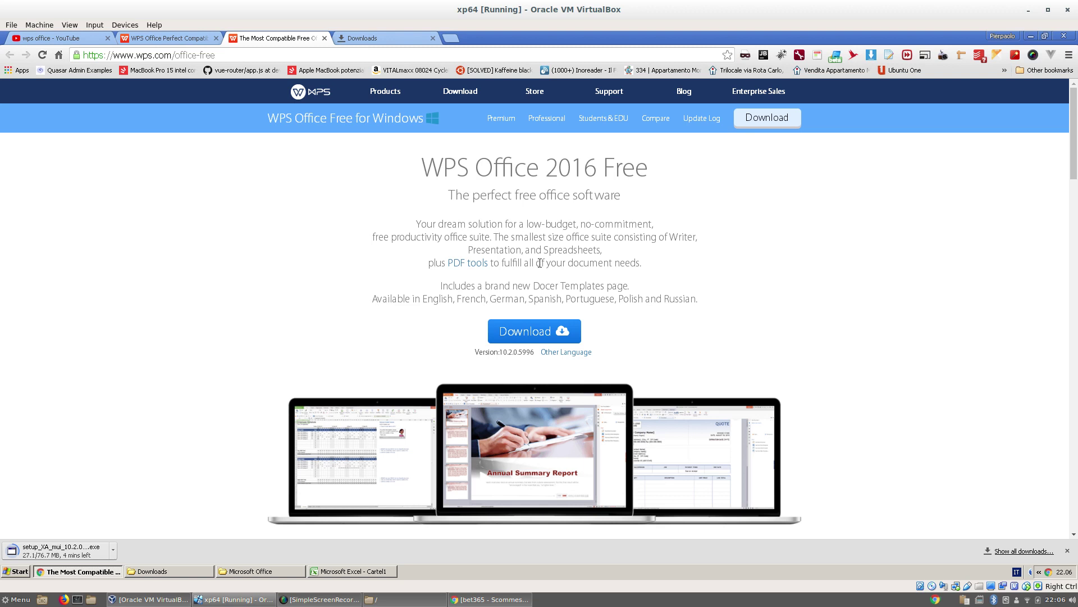
{"action": "left_click_drag", "start_coordinate": [588, 223], "coordinate": [650, 250]}
{"action": "left_click", "coordinate": [650, 251]}
{"action": "mouse_move", "coordinate": [387, 92]}
{"action": "left_click", "coordinate": [411, 115]}
{"action": "mouse_move", "coordinate": [386, 93]}
{"action": "left_click", "coordinate": [412, 115]}
Skim the WPS Office Free page down to the Tips and Guides section and the footer links
{"action": "scroll", "coordinate": [693, 297], "scroll_direction": "down", "scroll_amount": 10}
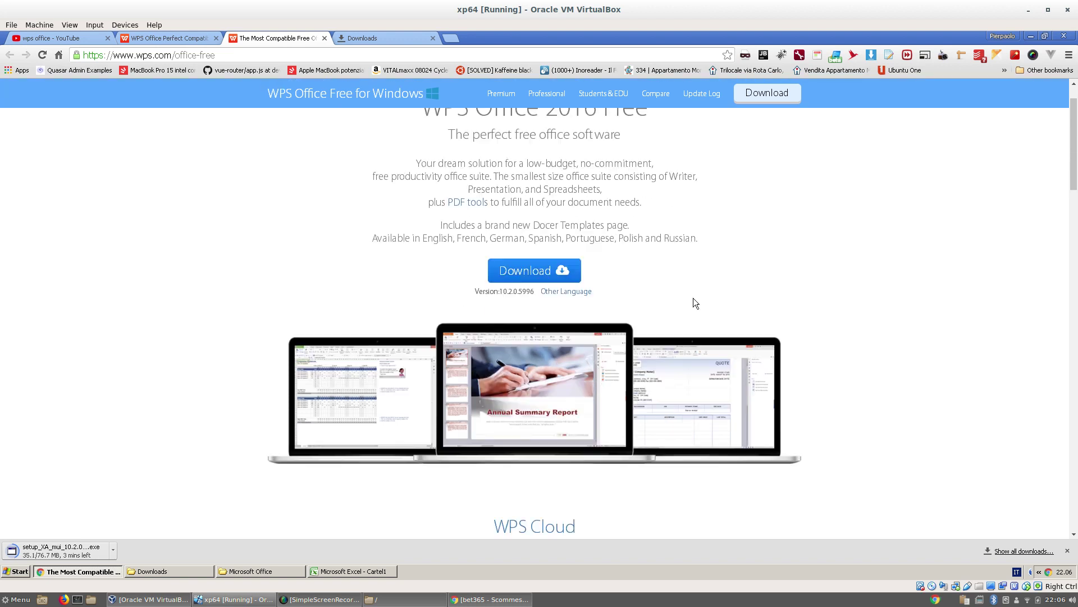
{"action": "scroll", "coordinate": [691, 303], "scroll_direction": "down", "scroll_amount": 7}
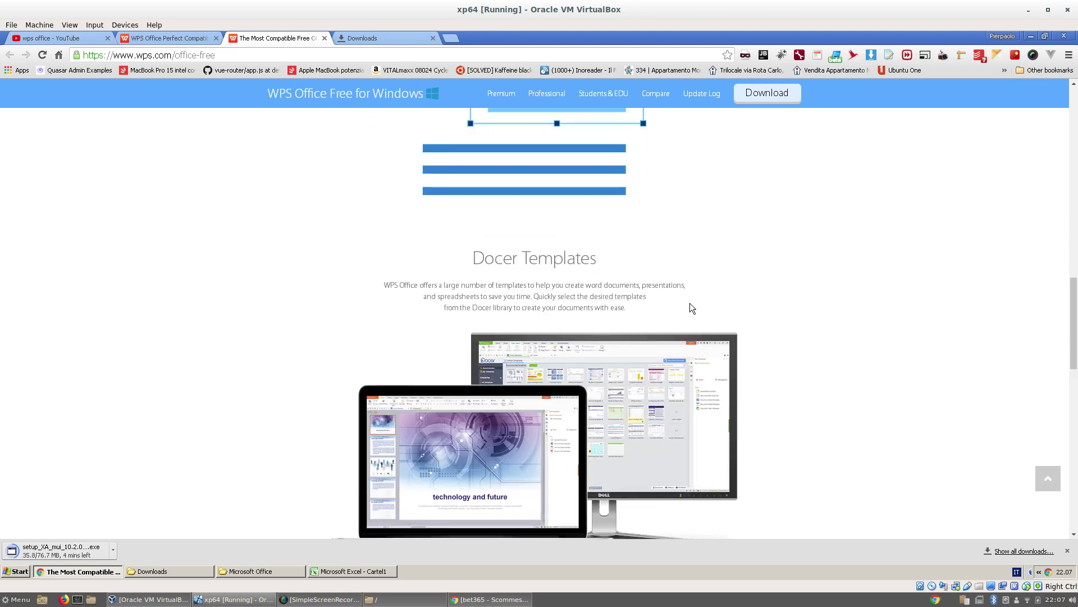
{"action": "scroll", "coordinate": [690, 302], "scroll_direction": "down", "scroll_amount": 3}
{"action": "scroll", "coordinate": [689, 304], "scroll_direction": "down", "scroll_amount": 2}
{"action": "scroll", "coordinate": [690, 304], "scroll_direction": "down", "scroll_amount": 2}
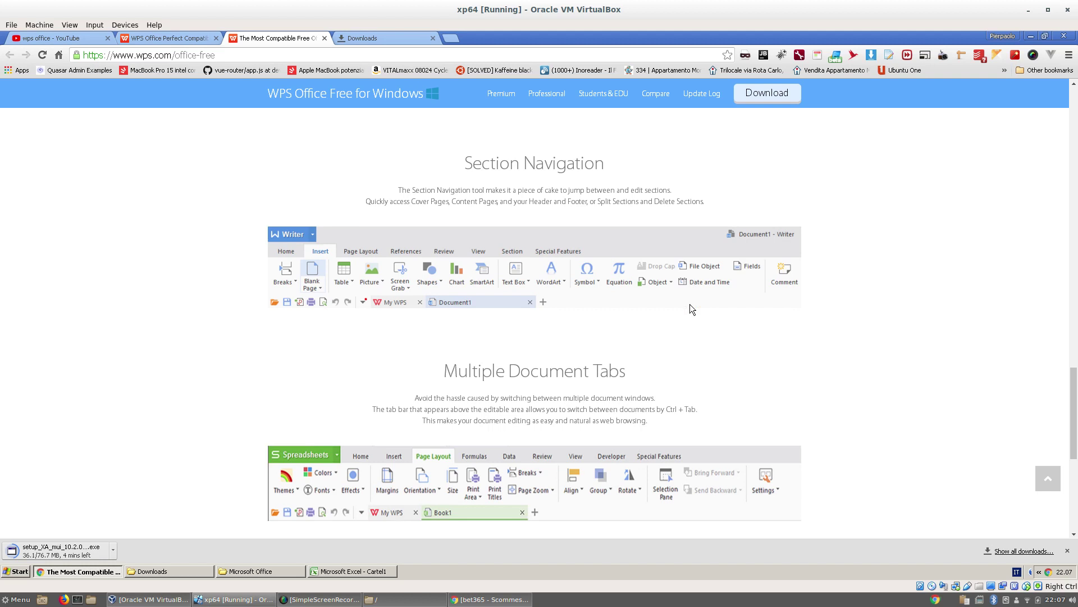
{"action": "scroll", "coordinate": [690, 305], "scroll_direction": "down", "scroll_amount": 4}
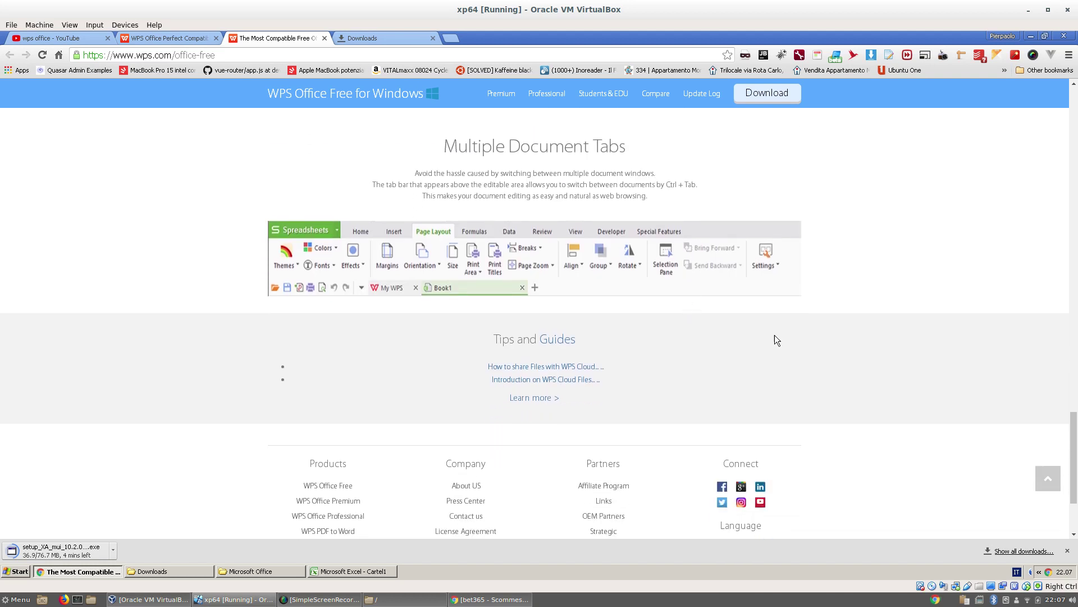
Examine the feature sections from WPS Cloud and Drag-and-drop Tool to Multiple Document Tabs, and return to the start of the page
{"action": "left_click_drag", "start_coordinate": [1070, 445], "coordinate": [1077, 195]}
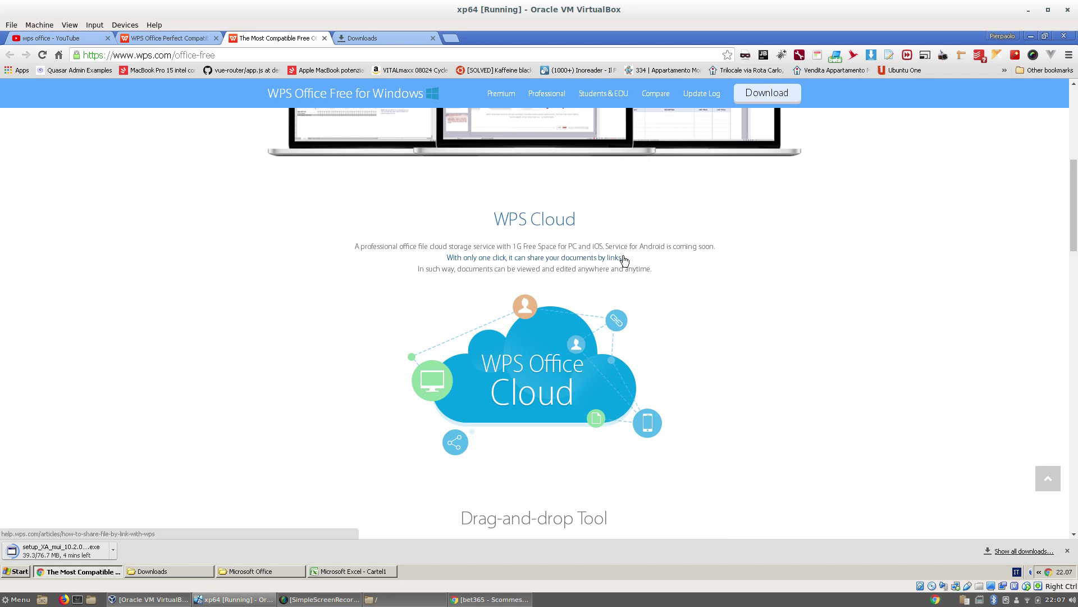
{"action": "left_click_drag", "start_coordinate": [1076, 236], "coordinate": [1077, 264]}
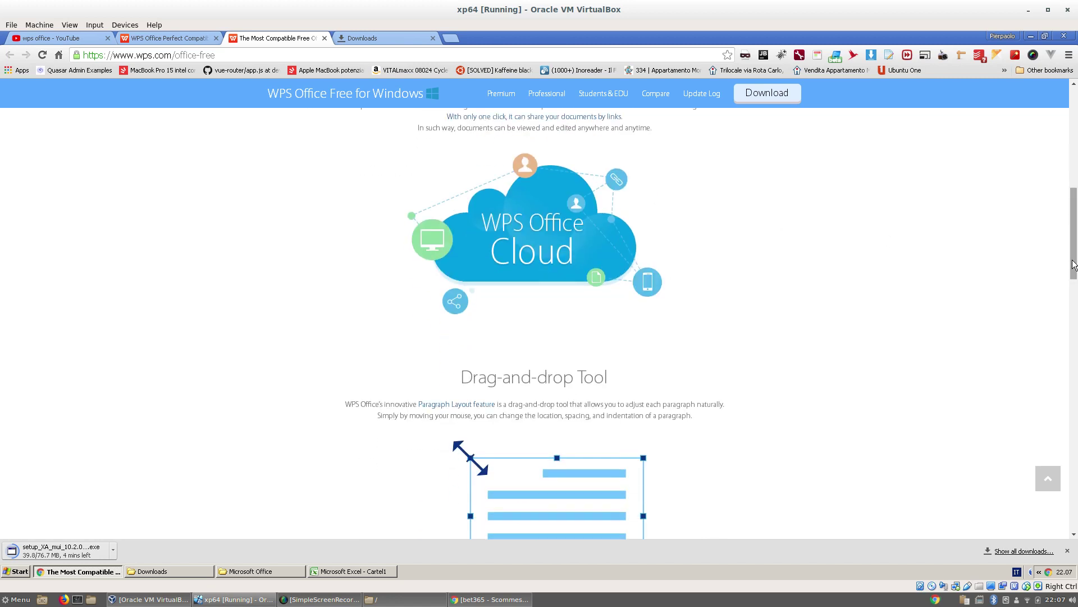
{"action": "left_click_drag", "start_coordinate": [1075, 240], "coordinate": [1075, 271]}
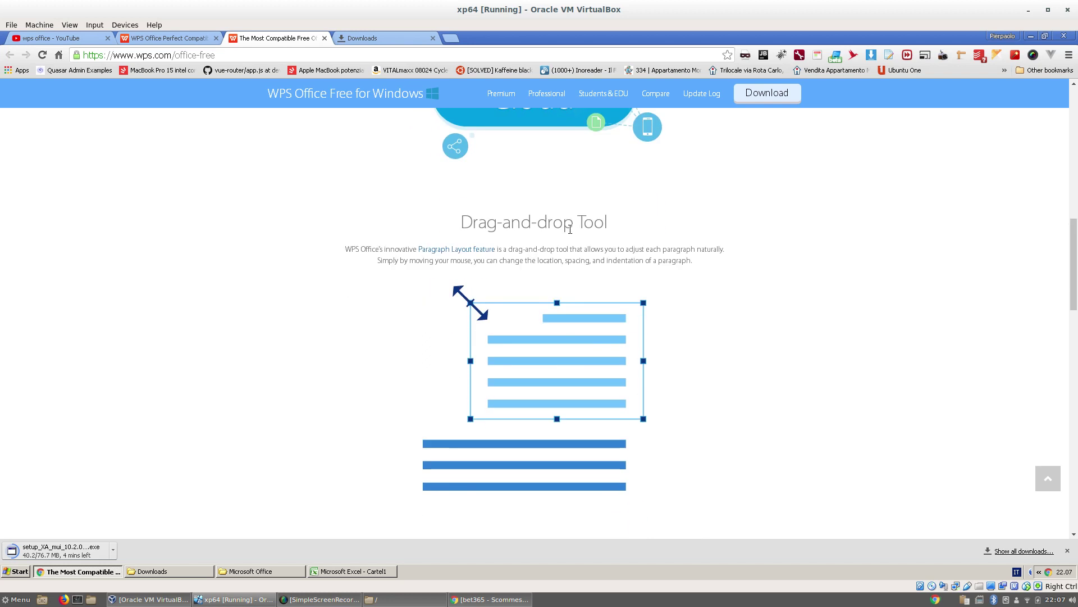
{"action": "left_click_drag", "start_coordinate": [1075, 256], "coordinate": [1075, 329]}
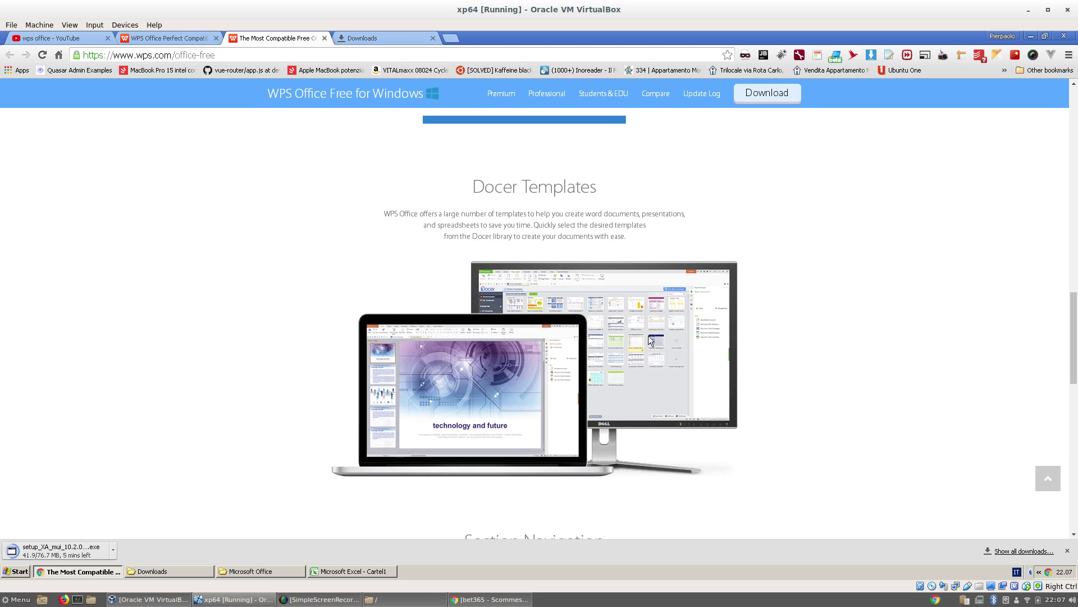
{"action": "left_click_drag", "start_coordinate": [1076, 325], "coordinate": [1076, 404]}
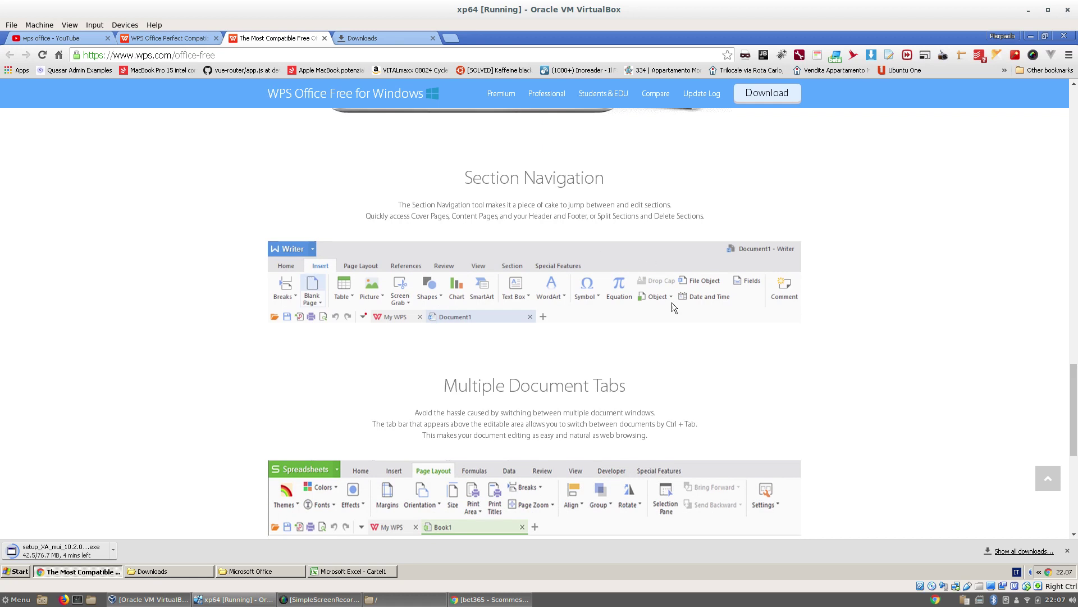
{"action": "left_click_drag", "start_coordinate": [1068, 382], "coordinate": [1068, 414]}
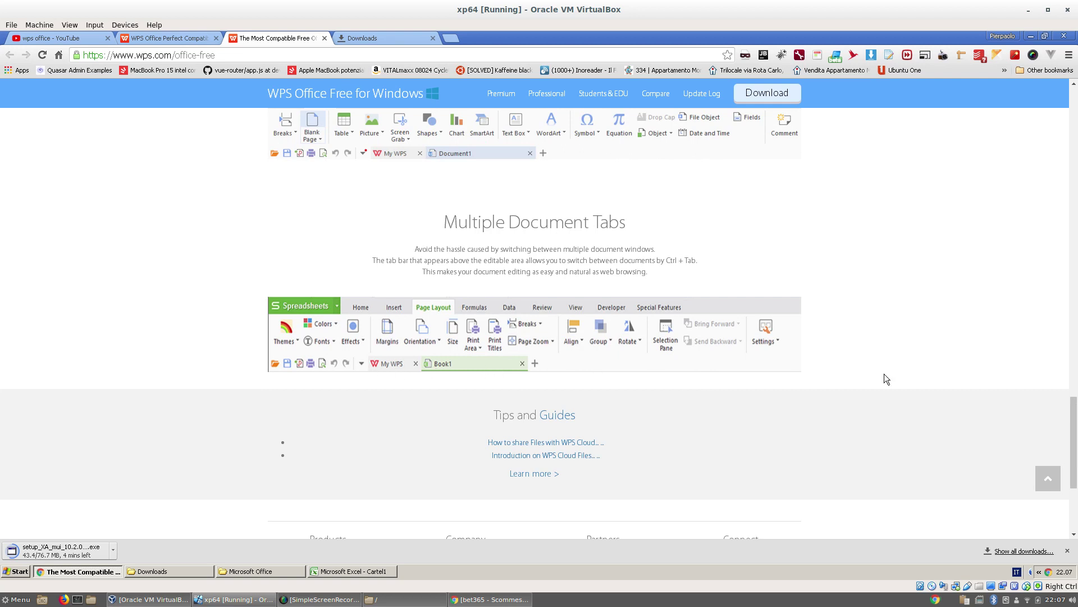
{"action": "left_click_drag", "start_coordinate": [1074, 427], "coordinate": [1077, 135]}
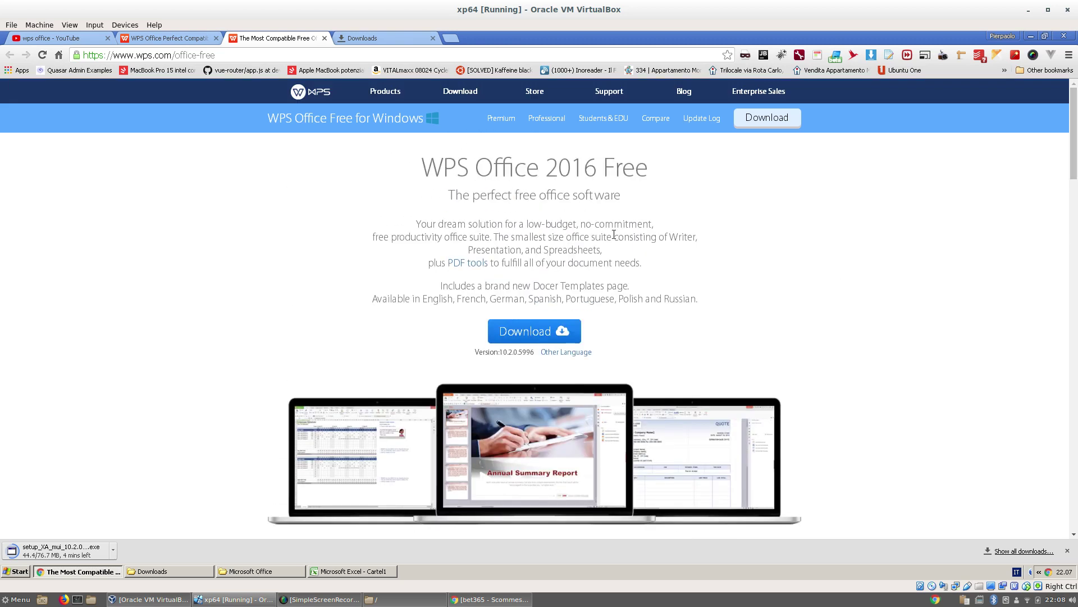
Open the WPS Office Blog and look through its article list down to the last row of articles
{"action": "left_click", "coordinate": [685, 92]}
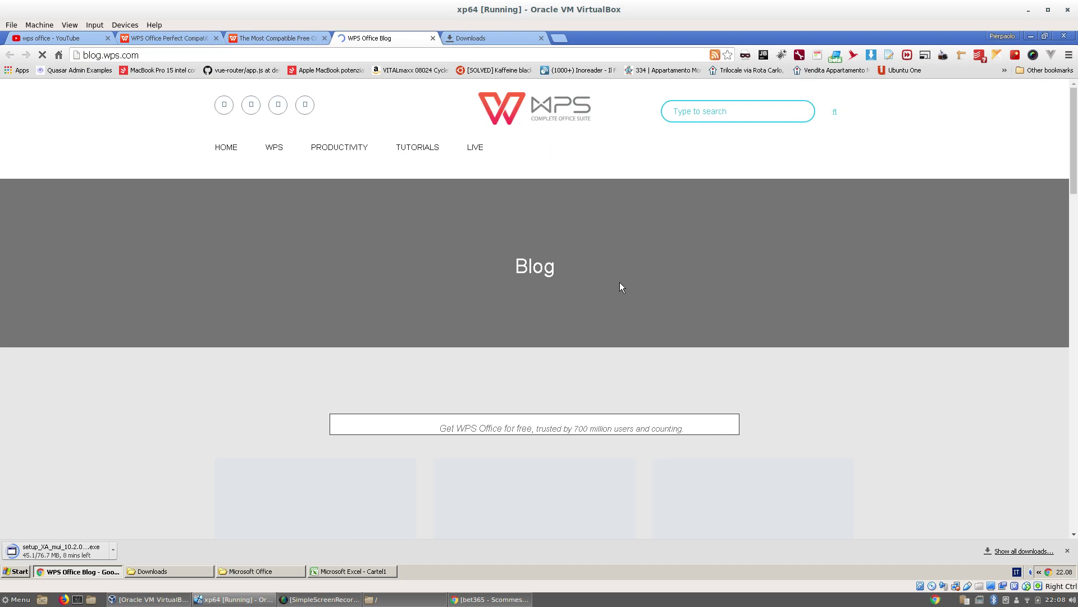
{"action": "left_click_drag", "start_coordinate": [1074, 115], "coordinate": [1075, 204]}
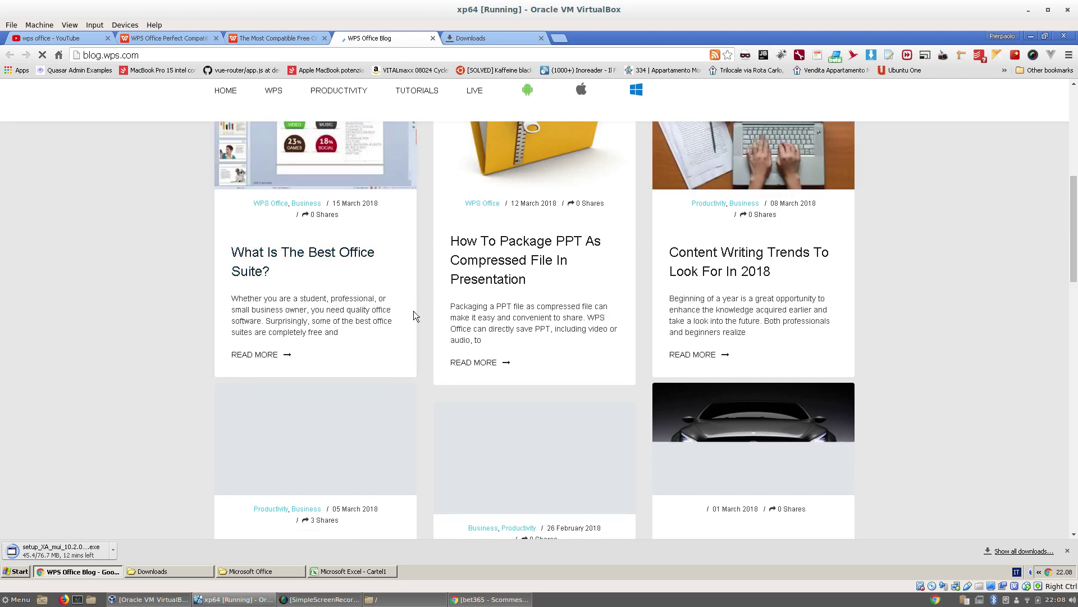
{"action": "scroll", "coordinate": [414, 311], "scroll_direction": "up", "scroll_amount": 4}
{"action": "scroll", "coordinate": [543, 358], "scroll_direction": "down", "scroll_amount": 12}
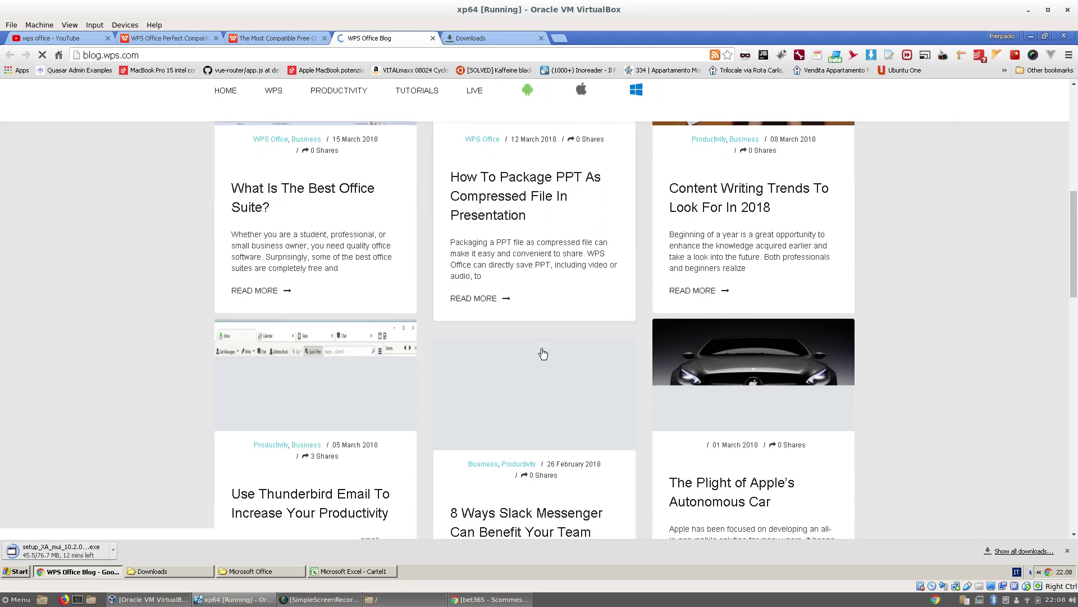
{"action": "scroll", "coordinate": [543, 341], "scroll_direction": "down", "scroll_amount": 6}
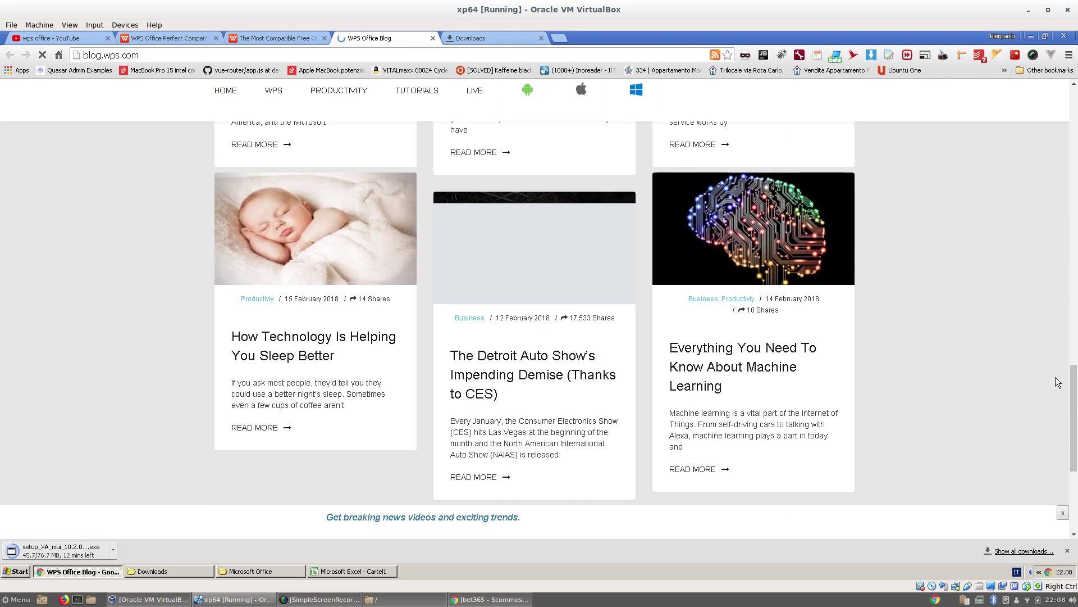
{"action": "left_click_drag", "start_coordinate": [1073, 396], "coordinate": [1076, 432]}
Open the blog's Tutorials category and skim its articles down to How to Switch Languages in WPS Office
{"action": "scroll", "coordinate": [719, 347], "scroll_direction": "up", "scroll_amount": 20}
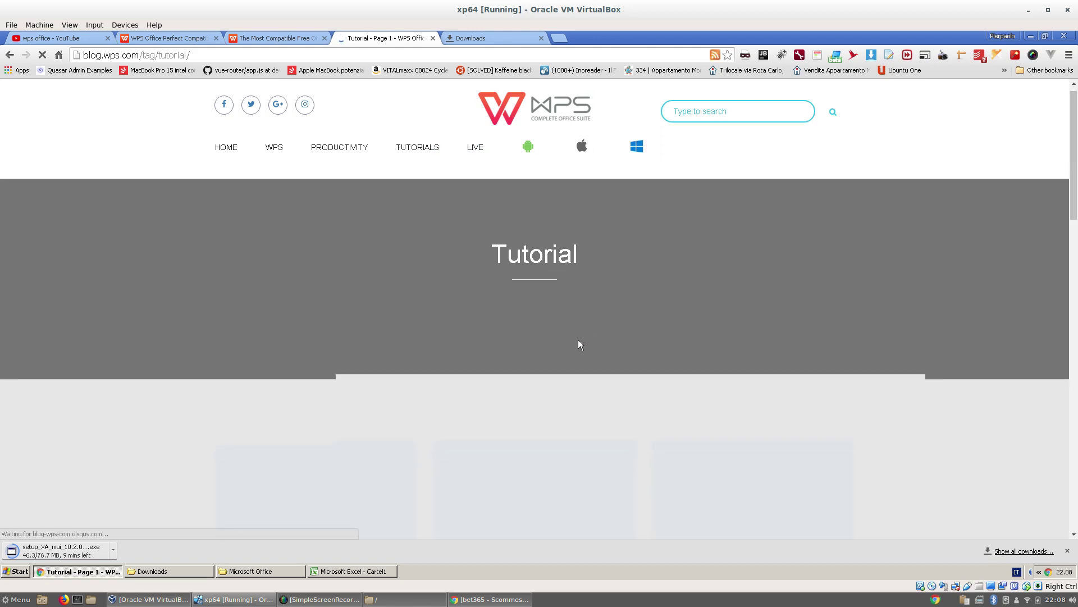
{"action": "scroll", "coordinate": [578, 340], "scroll_direction": "down", "scroll_amount": 6}
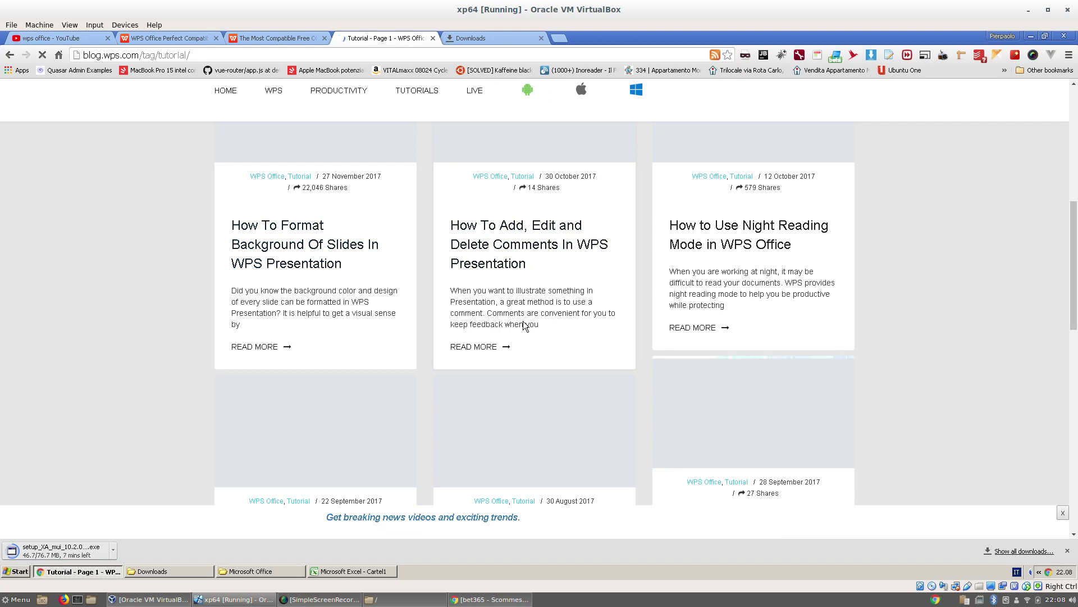
{"action": "scroll", "coordinate": [1077, 245], "scroll_direction": "down", "scroll_amount": 8}
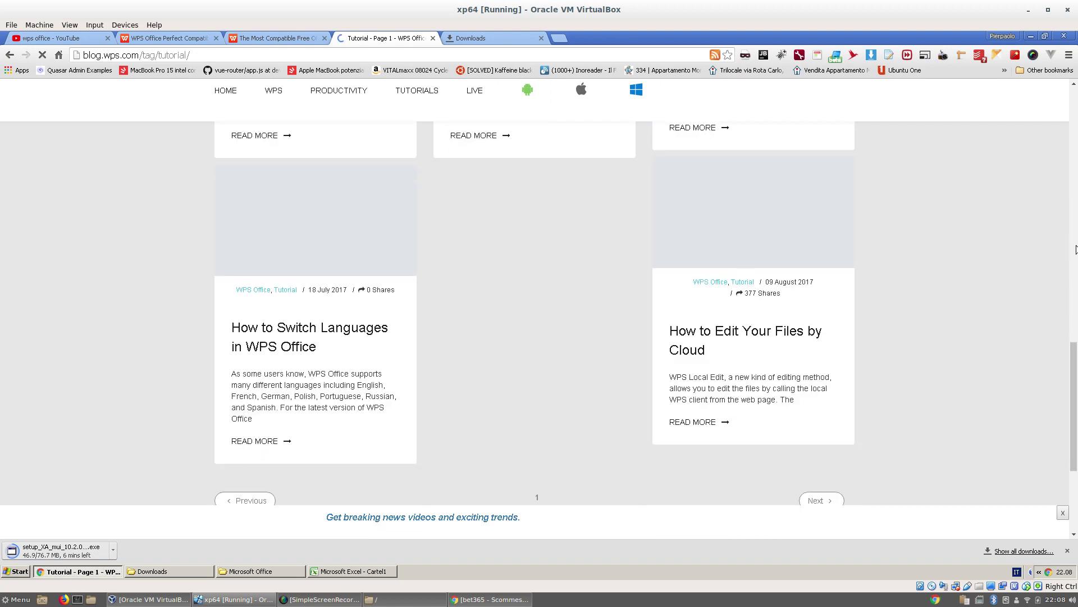
{"action": "left_click_drag", "start_coordinate": [1074, 363], "coordinate": [1076, 310]}
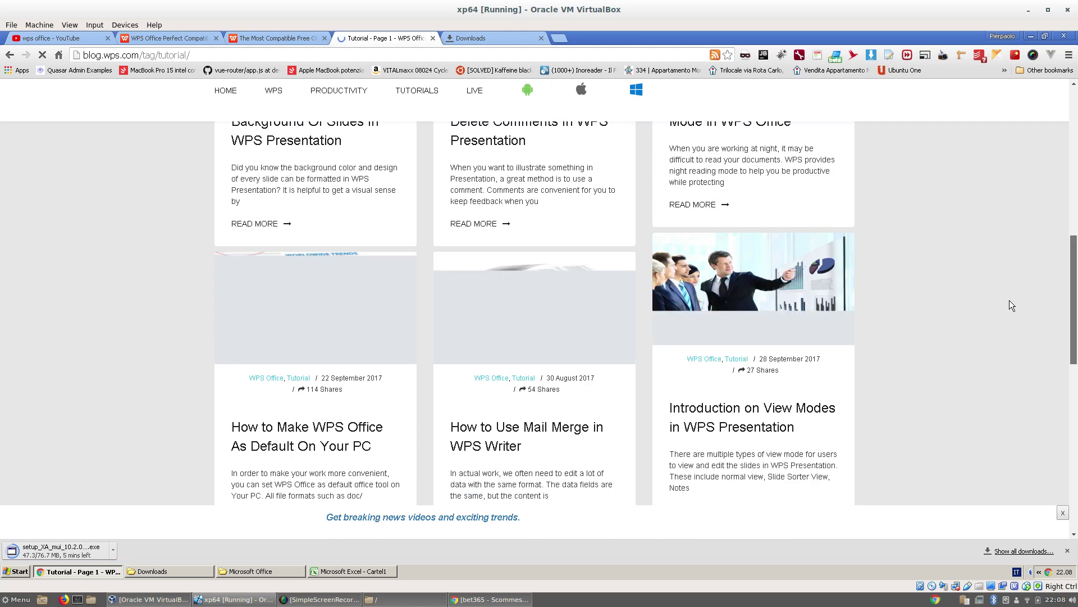
Examine the tutorial articles on slide backgrounds, comments, night reading mode, default office setup and Mail Merge, and return to the Tutorial heading
{"action": "scroll", "coordinate": [1074, 259], "scroll_direction": "up", "scroll_amount": 3}
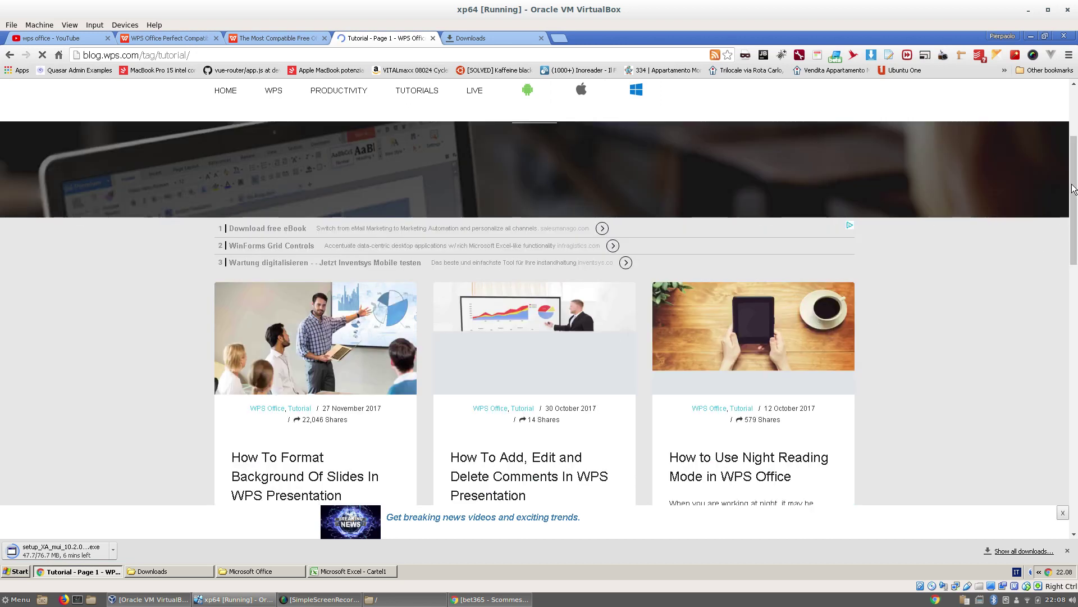
{"action": "left_click_drag", "start_coordinate": [1075, 189], "coordinate": [1075, 208]}
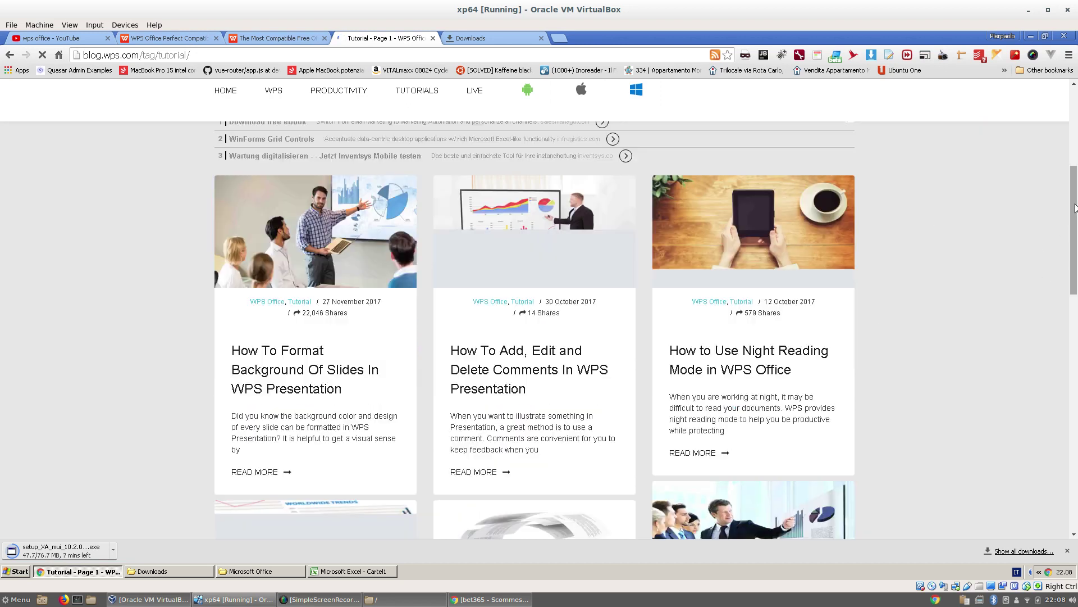
{"action": "scroll", "coordinate": [955, 288], "scroll_direction": "down", "scroll_amount": 1}
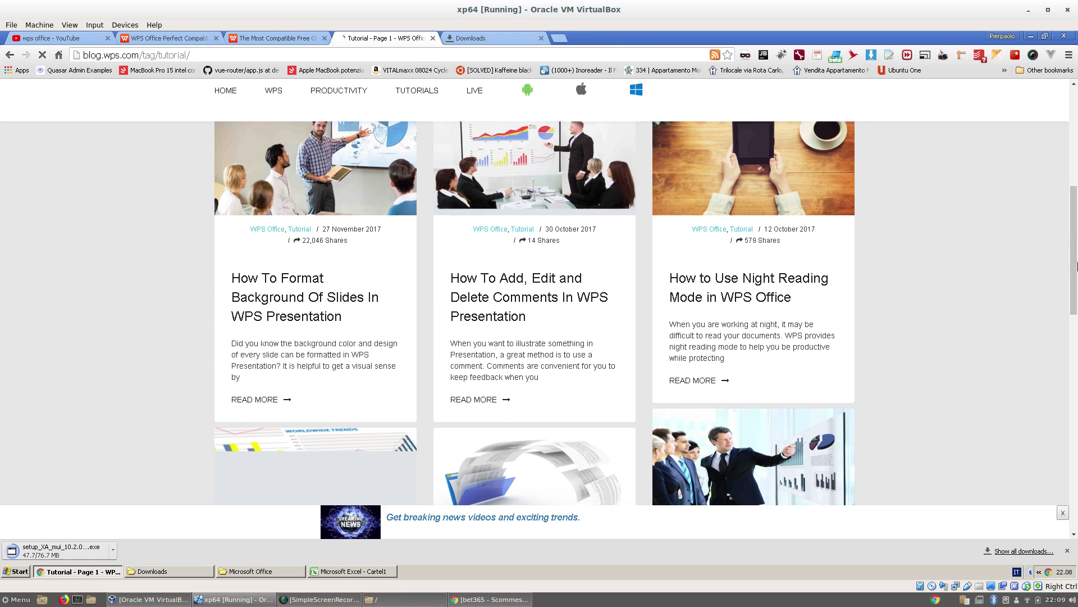
{"action": "scroll", "coordinate": [993, 275], "scroll_direction": "down", "scroll_amount": 5}
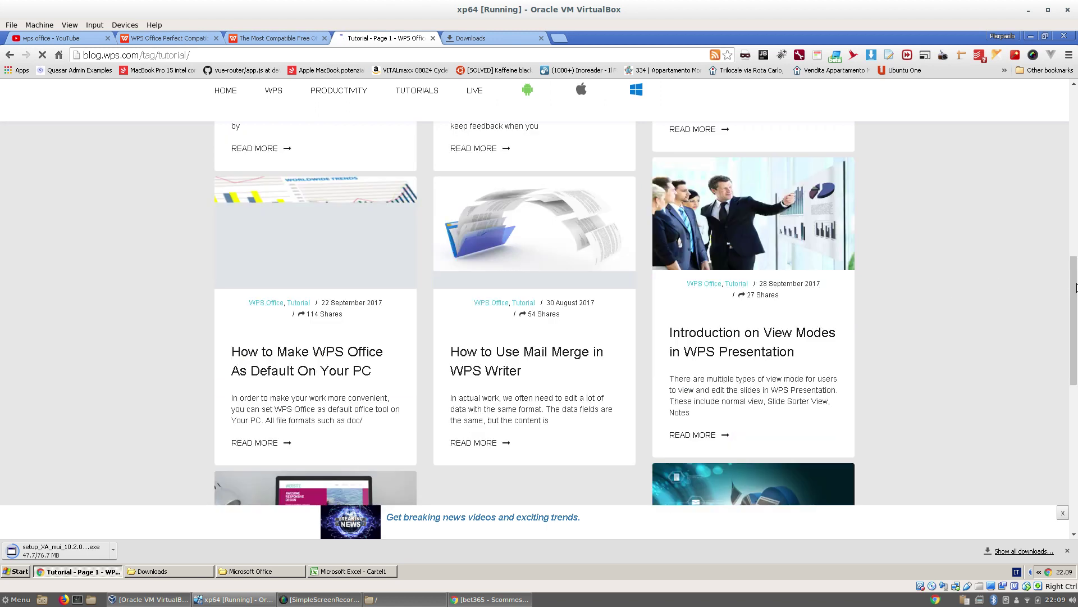
{"action": "scroll", "coordinate": [1076, 197], "scroll_direction": "down", "scroll_amount": 1}
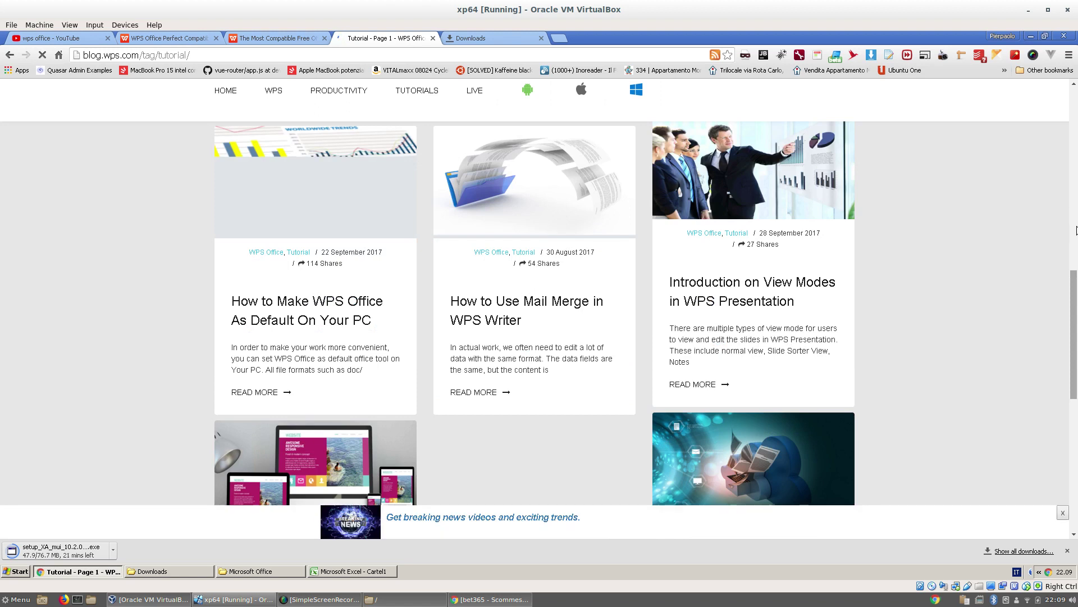
{"action": "left_click", "coordinate": [1075, 230]}
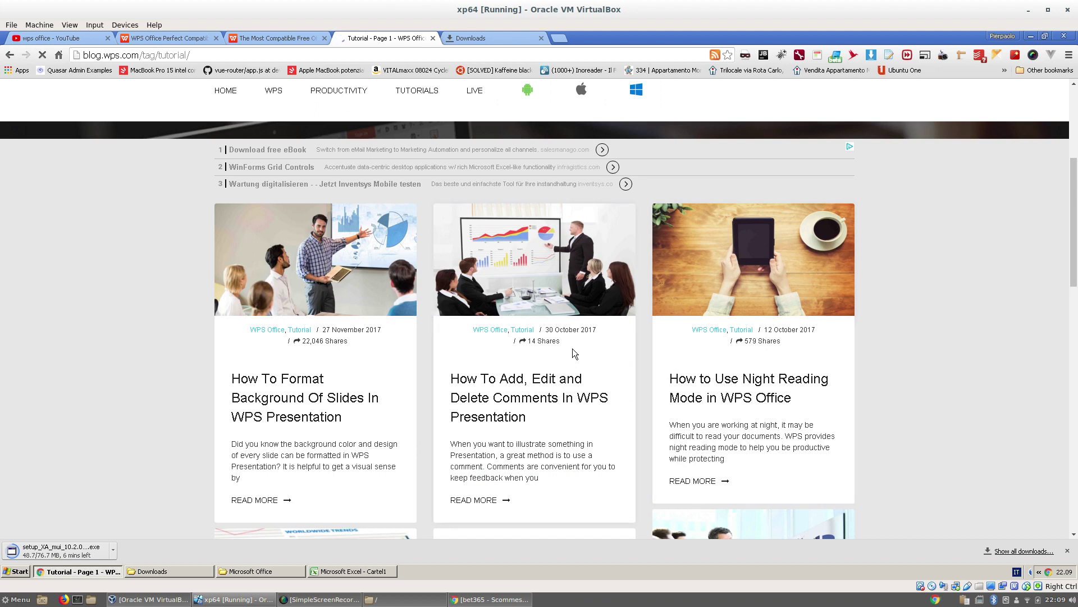
{"action": "left_click_drag", "start_coordinate": [1077, 259], "coordinate": [1077, 187]}
{"action": "scroll", "coordinate": [1077, 251], "scroll_direction": "down", "scroll_amount": 3}
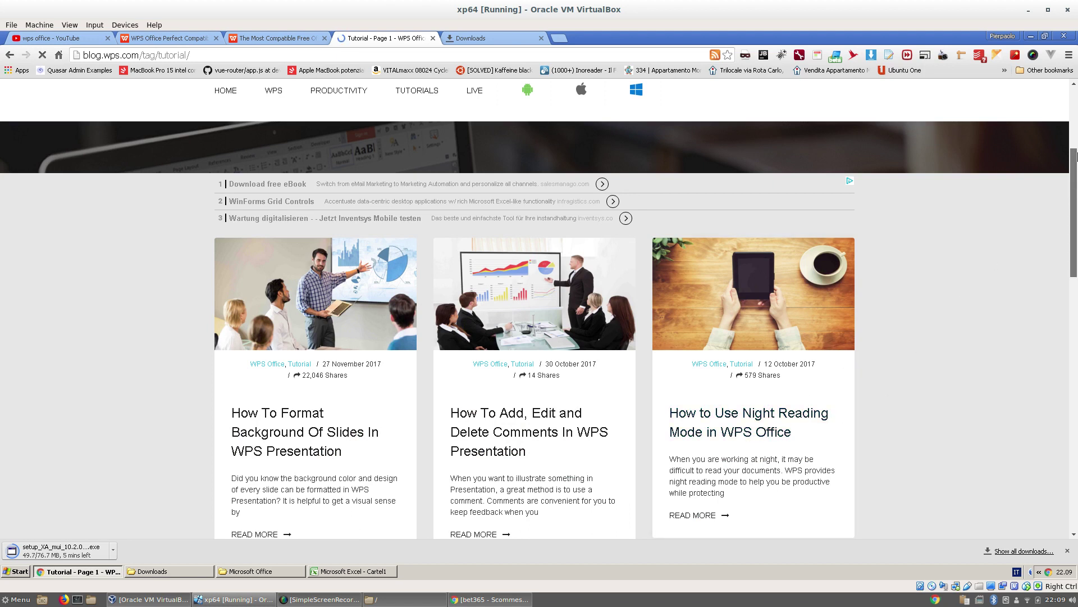
{"action": "scroll", "coordinate": [1076, 167], "scroll_direction": "up", "scroll_amount": 3}
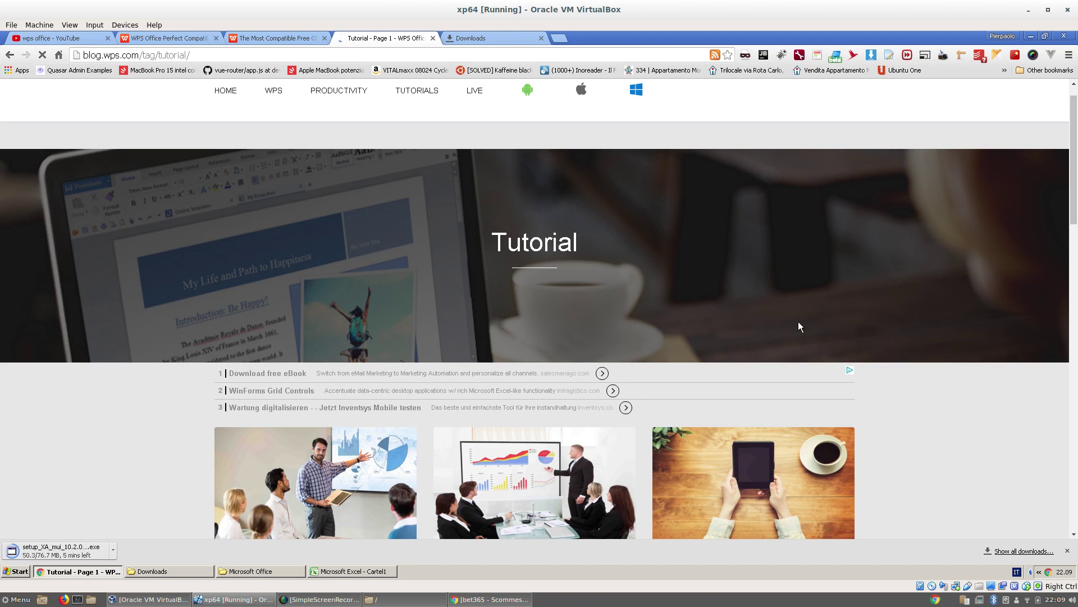
Skim the Tutorial articles down to Introduction on View Modes and return to the Tutorial heading
{"action": "left_click_drag", "start_coordinate": [1075, 145], "coordinate": [1076, 185]}
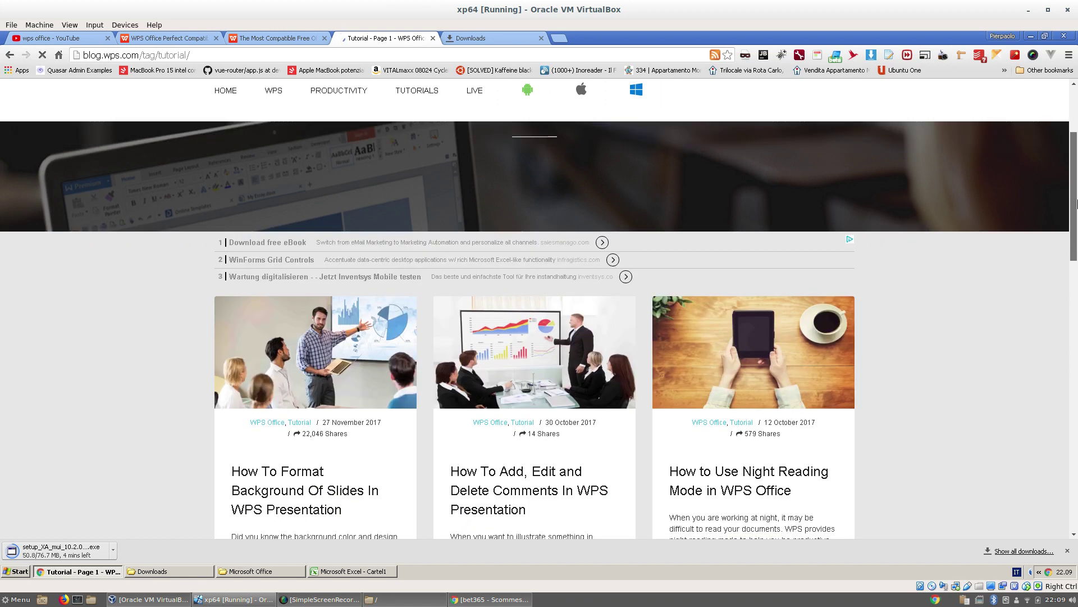
{"action": "scroll", "coordinate": [1077, 203], "scroll_direction": "down", "scroll_amount": 1}
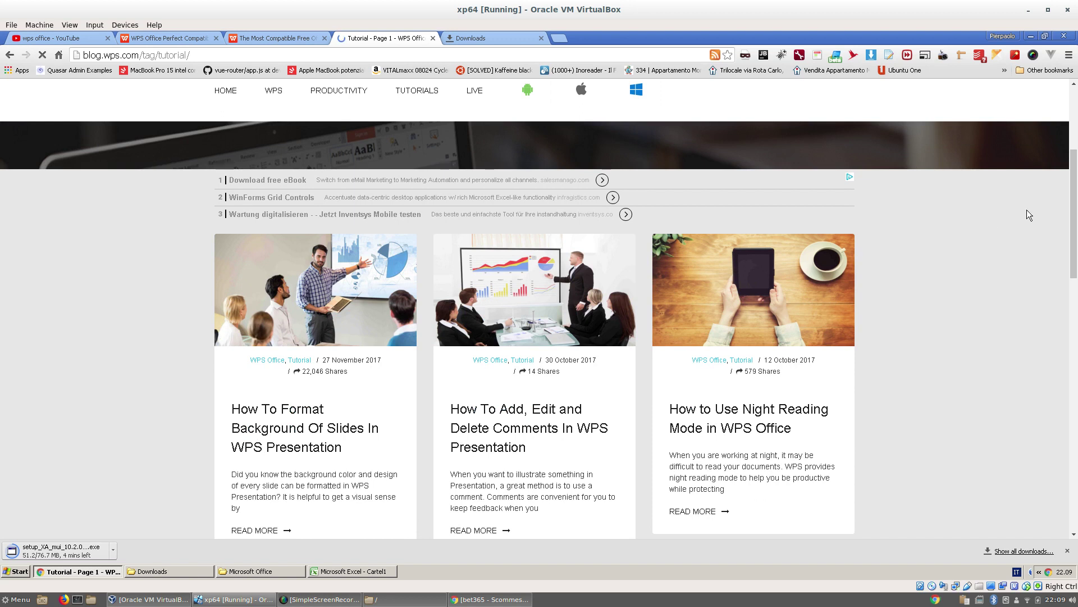
{"action": "scroll", "coordinate": [1076, 233], "scroll_direction": "down", "scroll_amount": 4}
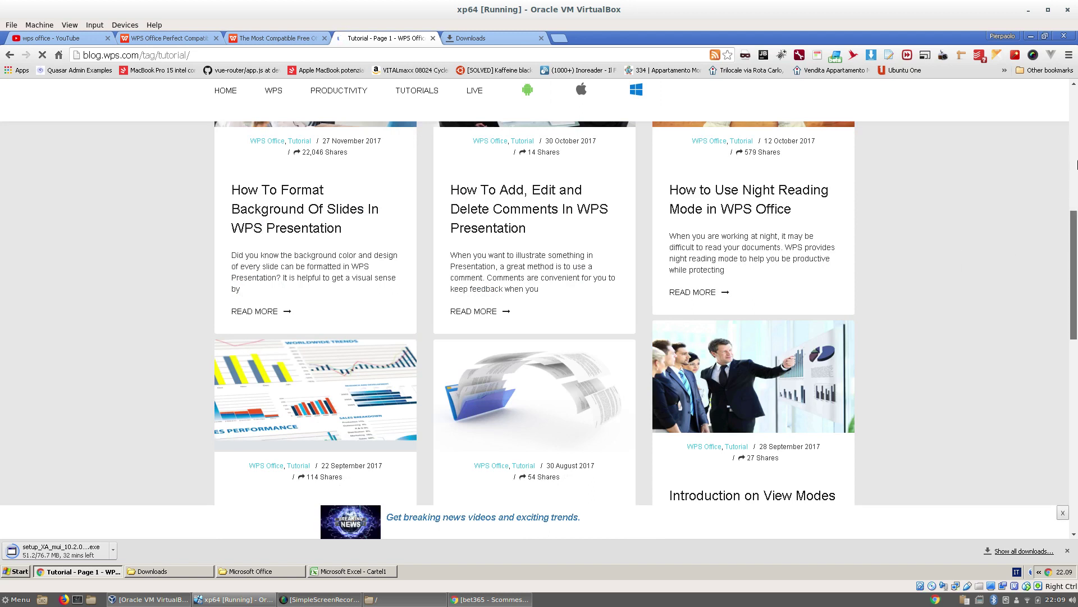
{"action": "left_click", "coordinate": [1076, 165]}
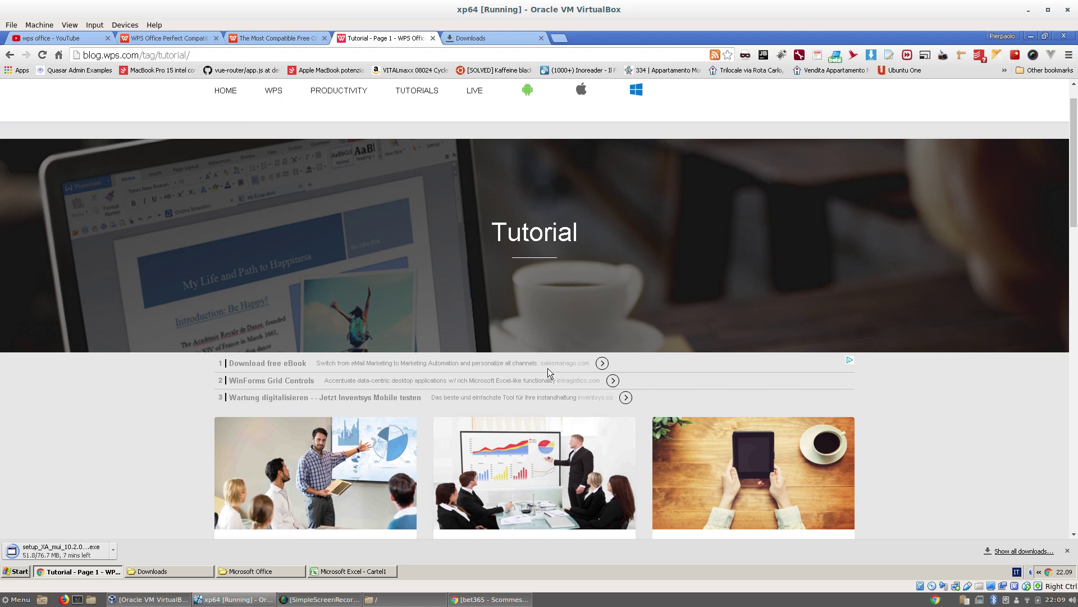
Check the installer's progress on the browser's downloads page and return to the Tutorial page
{"action": "left_click", "coordinate": [1069, 54]}
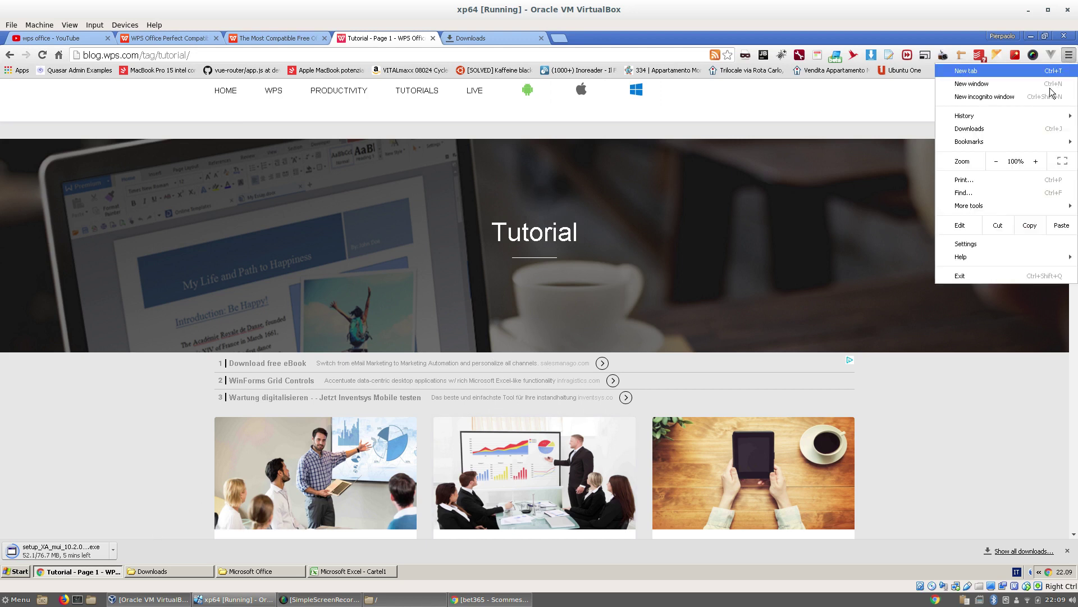
{"action": "left_click", "coordinate": [1008, 130]}
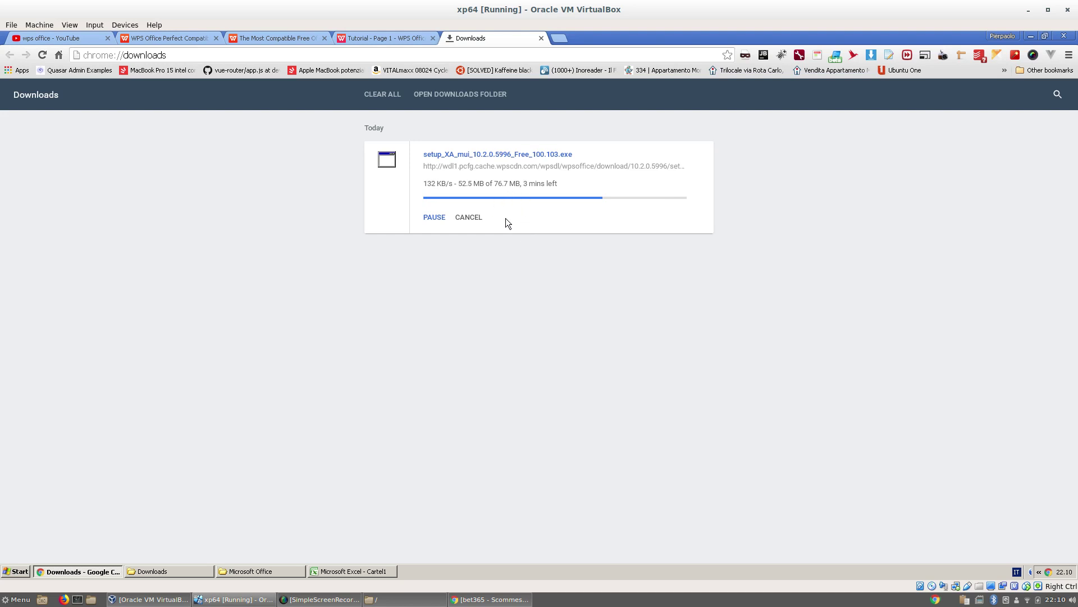
{"action": "left_click", "coordinate": [376, 38]}
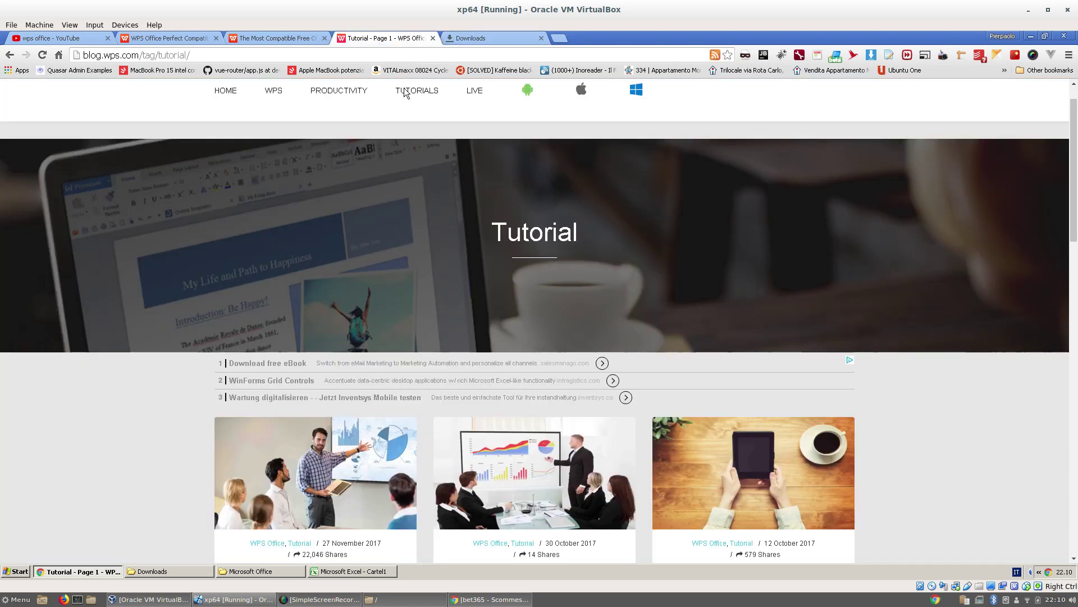
Open the article How To Format Background Of Slides In WPS Presentation and read through its steps, from the comment section back to the introduction
{"action": "scroll", "coordinate": [1075, 205], "scroll_direction": "down", "scroll_amount": 5}
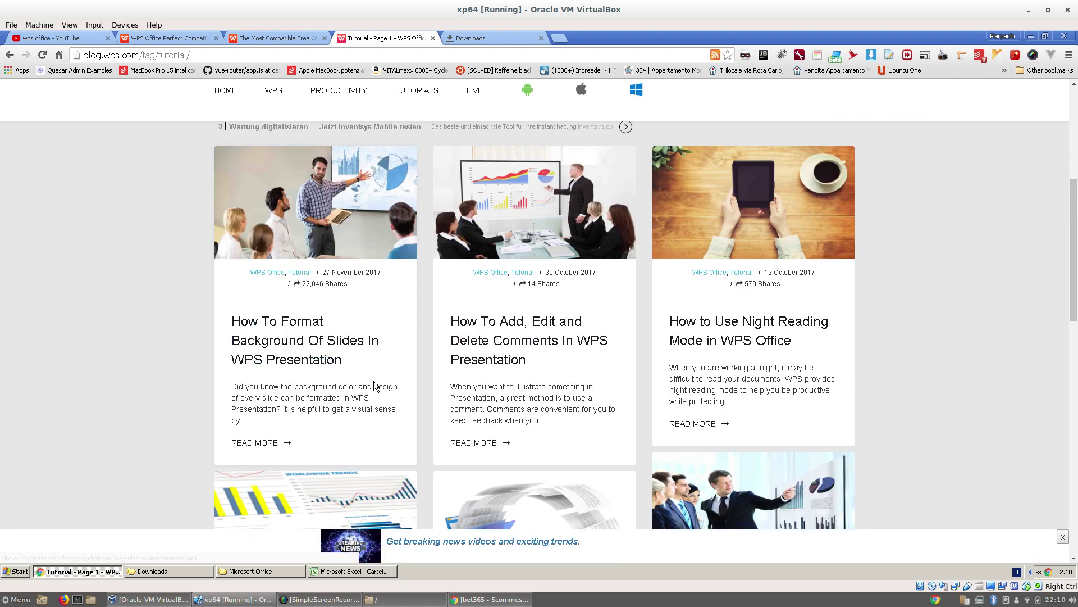
{"action": "left_click", "coordinate": [358, 344]}
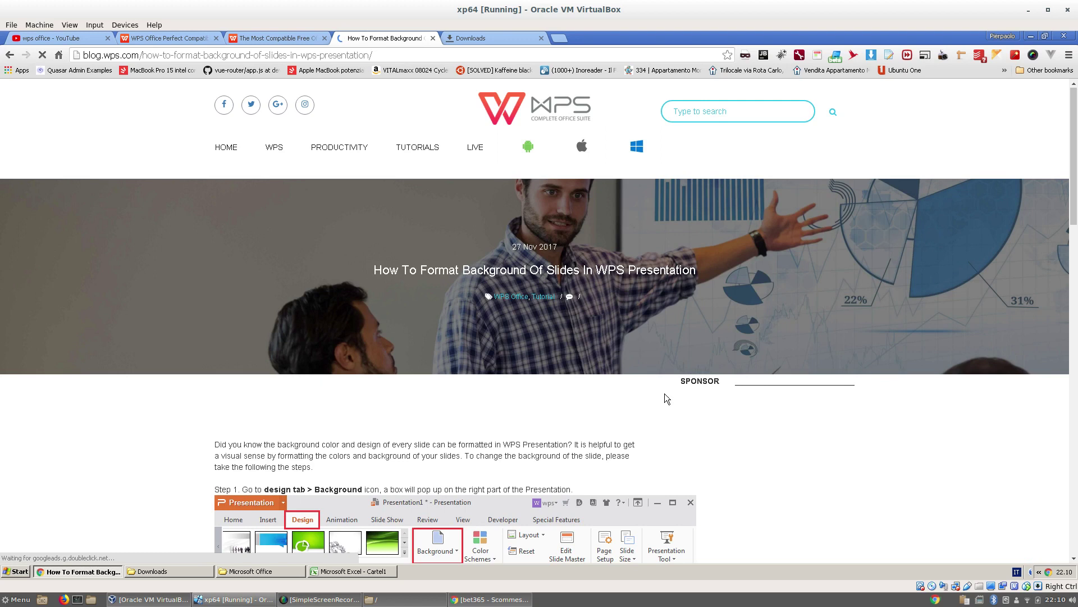
{"action": "scroll", "coordinate": [665, 393], "scroll_direction": "down", "scroll_amount": 3}
{"action": "scroll", "coordinate": [625, 384], "scroll_direction": "down", "scroll_amount": 5}
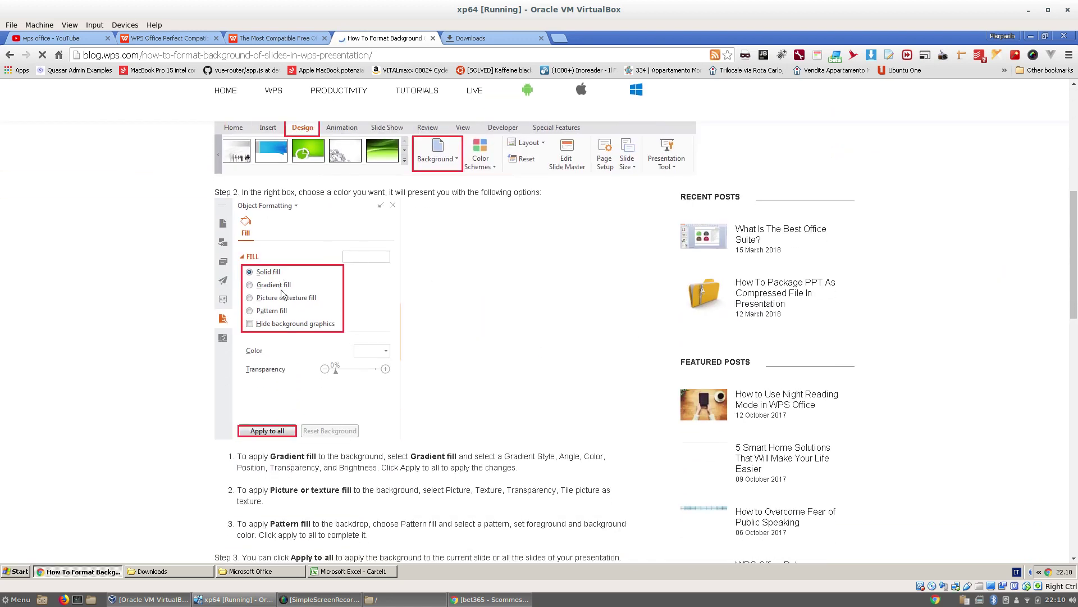
{"action": "scroll", "coordinate": [472, 291], "scroll_direction": "down", "scroll_amount": 3}
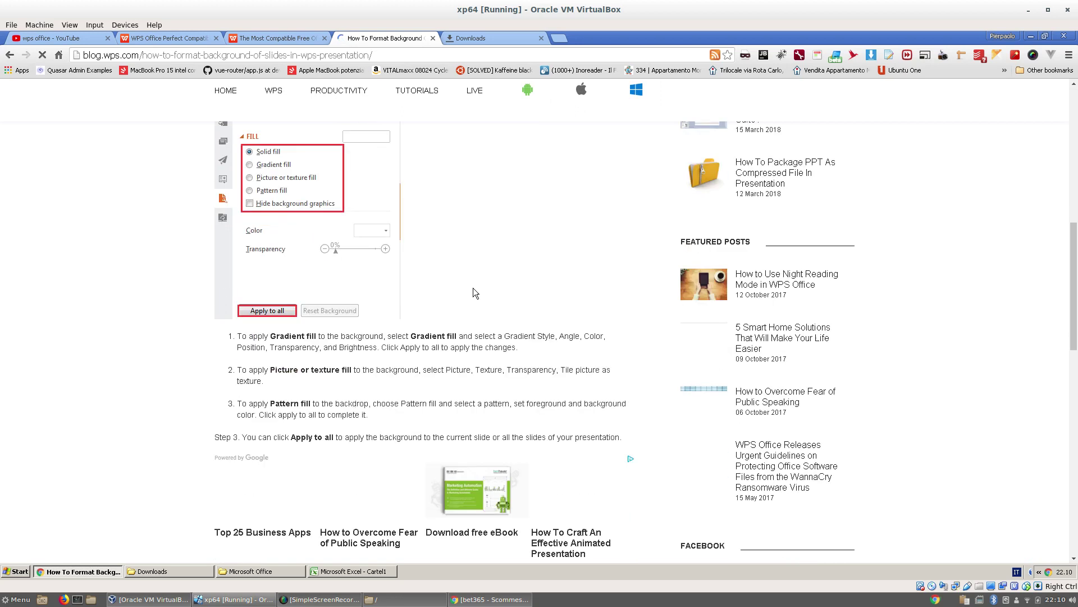
{"action": "scroll", "coordinate": [473, 286], "scroll_direction": "down", "scroll_amount": 12}
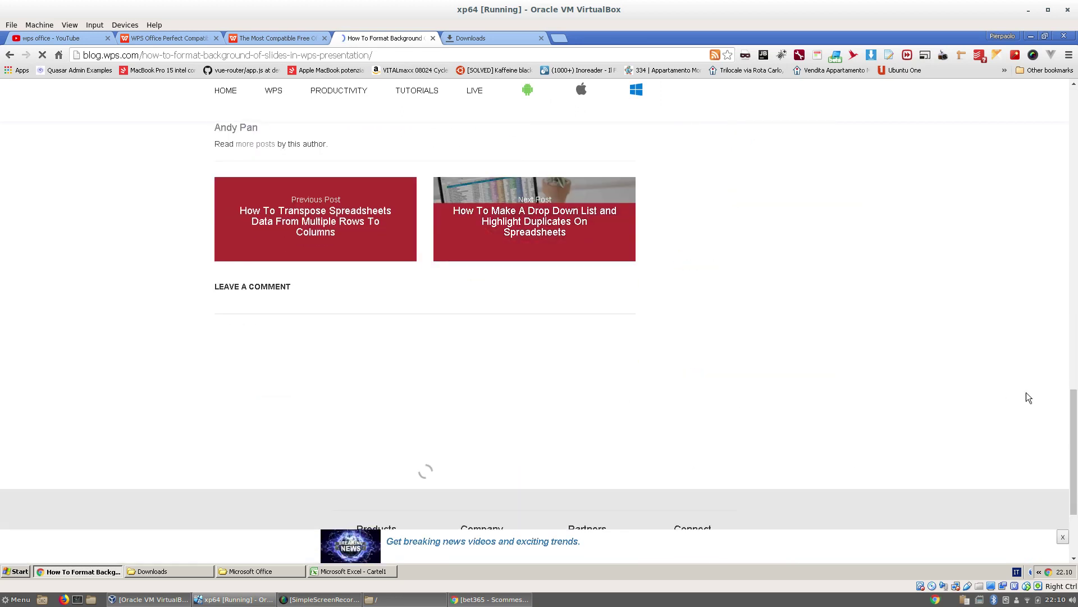
{"action": "scroll", "coordinate": [1063, 301], "scroll_direction": "up", "scroll_amount": 10}
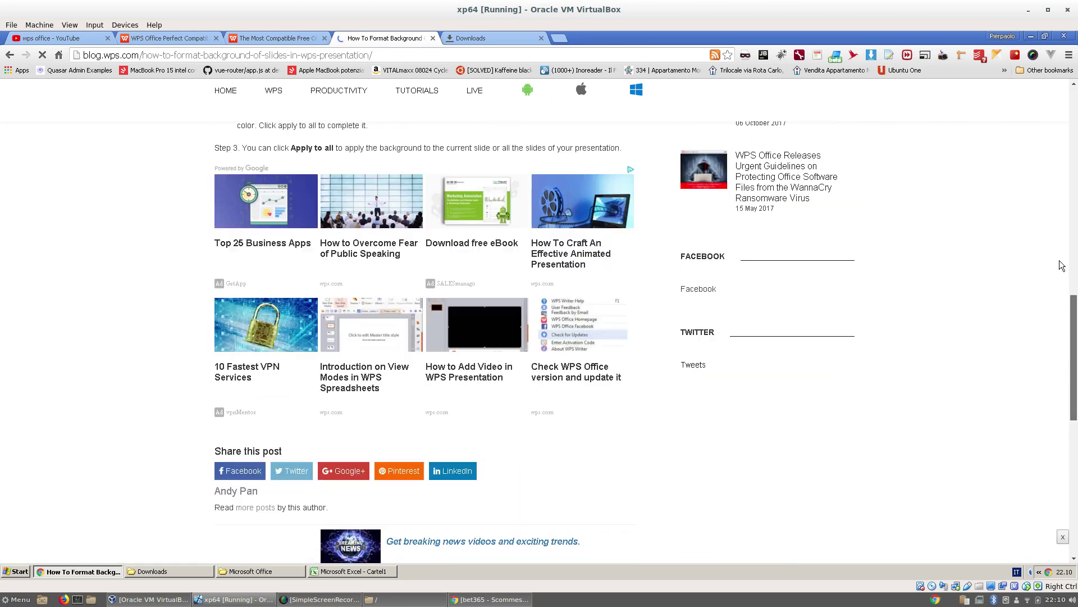
{"action": "scroll", "coordinate": [1063, 265], "scroll_direction": "up", "scroll_amount": 1}
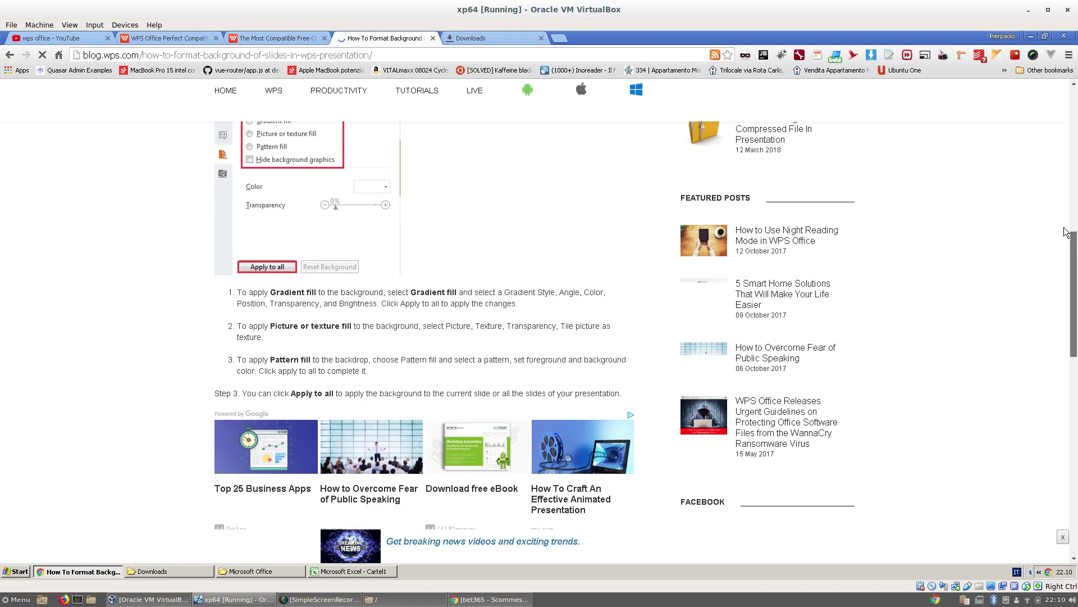
{"action": "scroll", "coordinate": [885, 278], "scroll_direction": "up", "scroll_amount": 3}
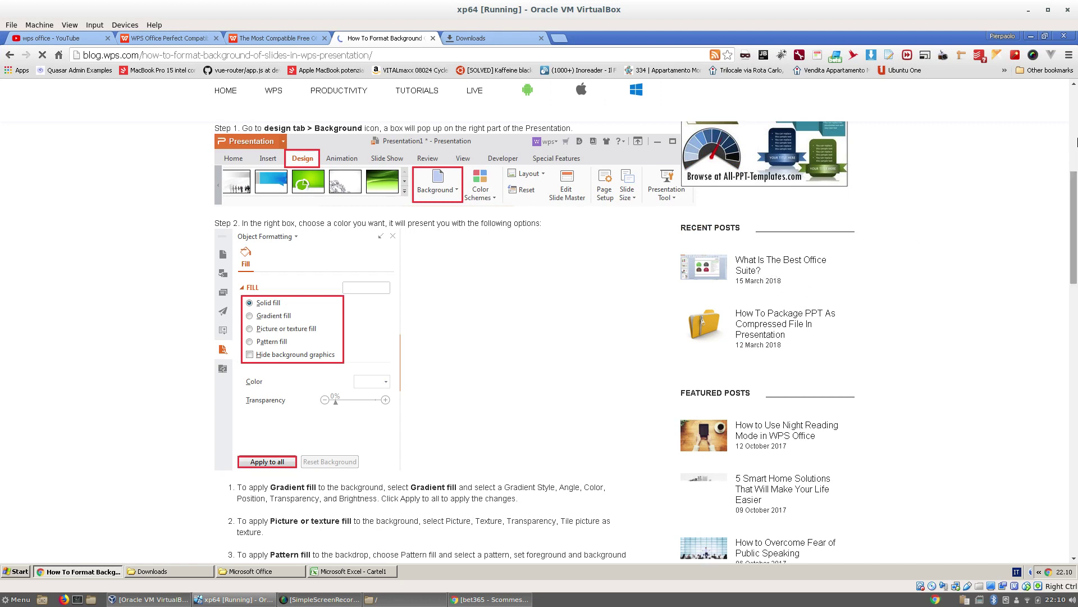
{"action": "scroll", "coordinate": [962, 220], "scroll_direction": "up", "scroll_amount": 3}
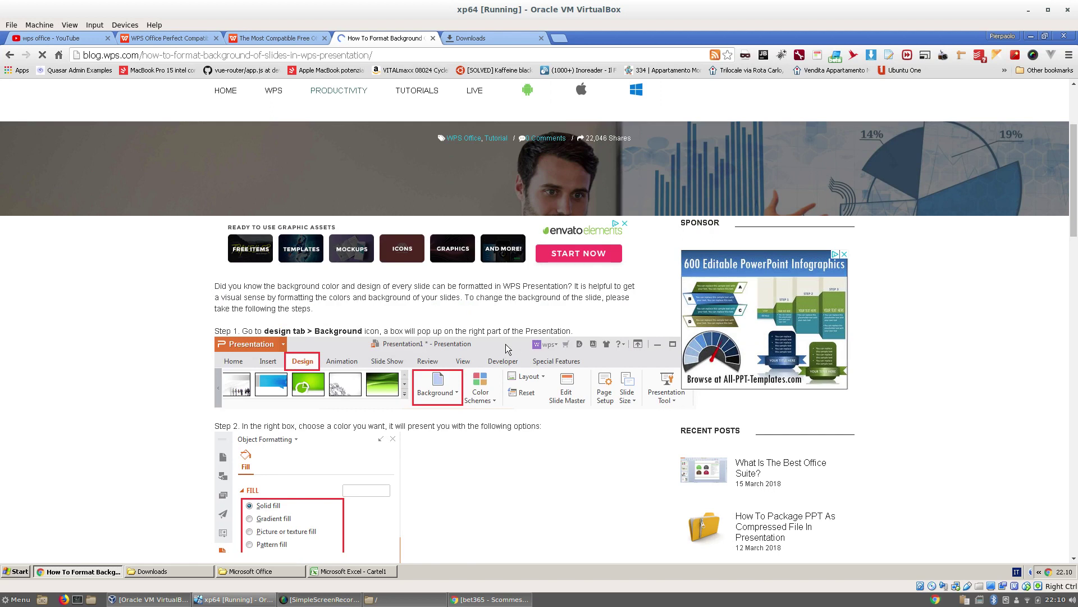
Check how far the WPS Office installer has downloaded and return to the slide background article
{"action": "left_click", "coordinate": [484, 42]}
{"action": "mouse_move", "coordinate": [484, 44]}
{"action": "left_mouse_down"}
{"action": "mouse_move", "coordinate": [517, 53]}
{"action": "mouse_move", "coordinate": [511, 63]}
{"action": "mouse_move", "coordinate": [504, 38]}
{"action": "mouse_move", "coordinate": [461, 48]}
{"action": "mouse_move", "coordinate": [576, 210]}
{"action": "mouse_move", "coordinate": [393, 61]}
{"action": "mouse_move", "coordinate": [480, 33]}
{"action": "left_mouse_up"}
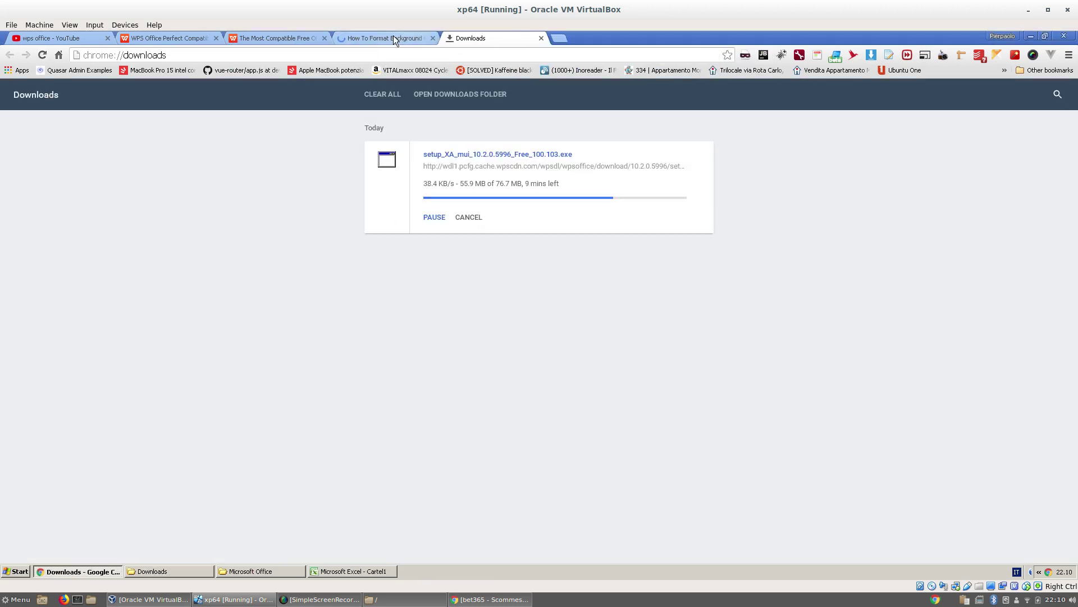
{"action": "left_click", "coordinate": [394, 37]}
Open the blog's WPS category, skim its articles down past the second row, and return to the start of the page
{"action": "left_click", "coordinate": [270, 90]}
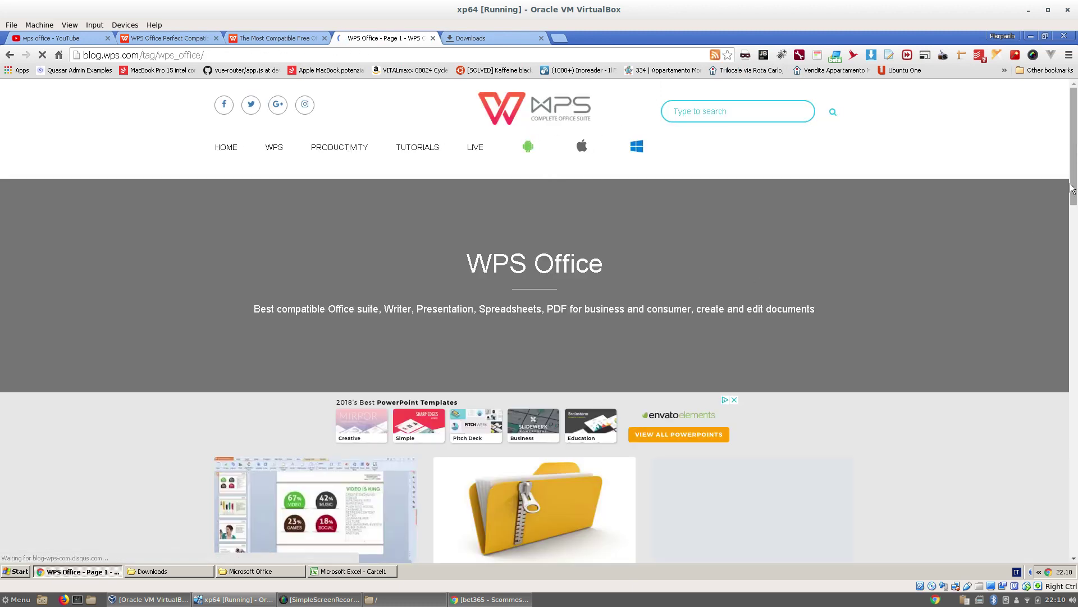
{"action": "scroll", "coordinate": [1071, 188], "scroll_direction": "down", "scroll_amount": 3}
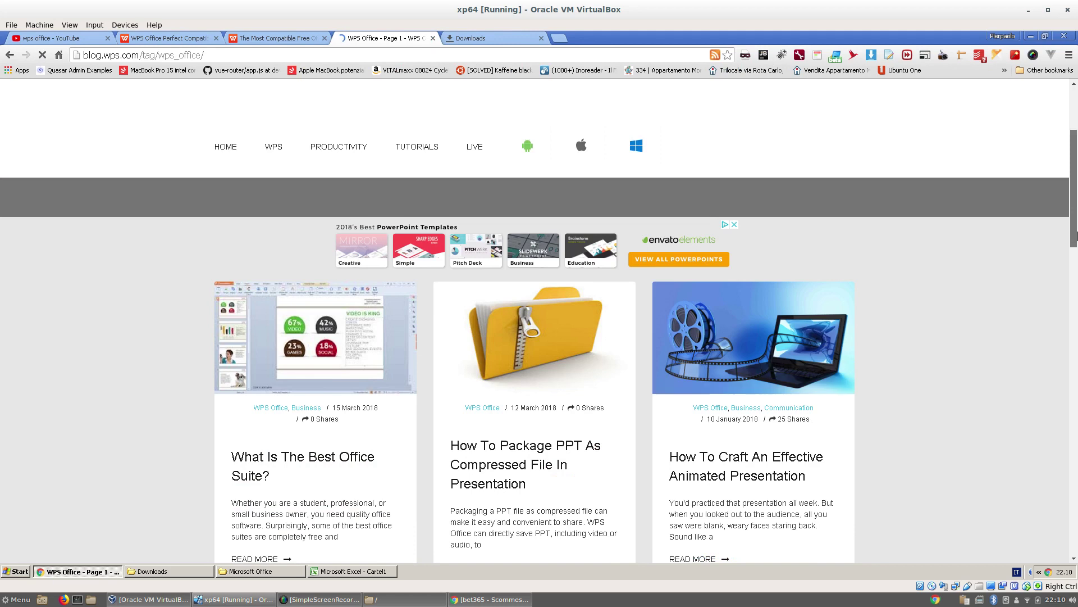
{"action": "scroll", "coordinate": [582, 186], "scroll_direction": "down", "scroll_amount": 3}
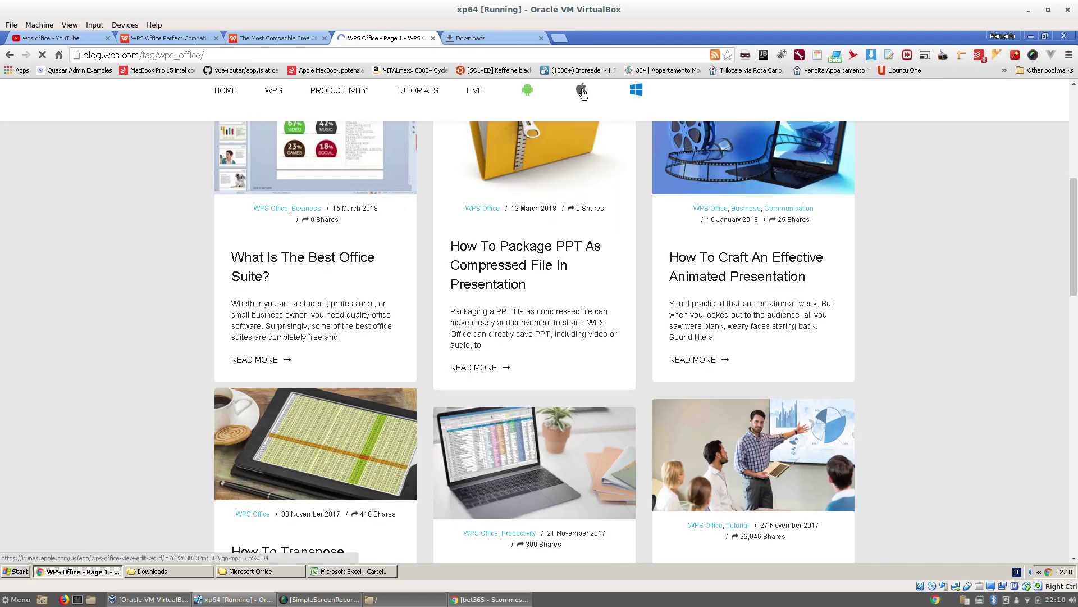
{"action": "left_click_drag", "start_coordinate": [1075, 218], "coordinate": [1076, 282]}
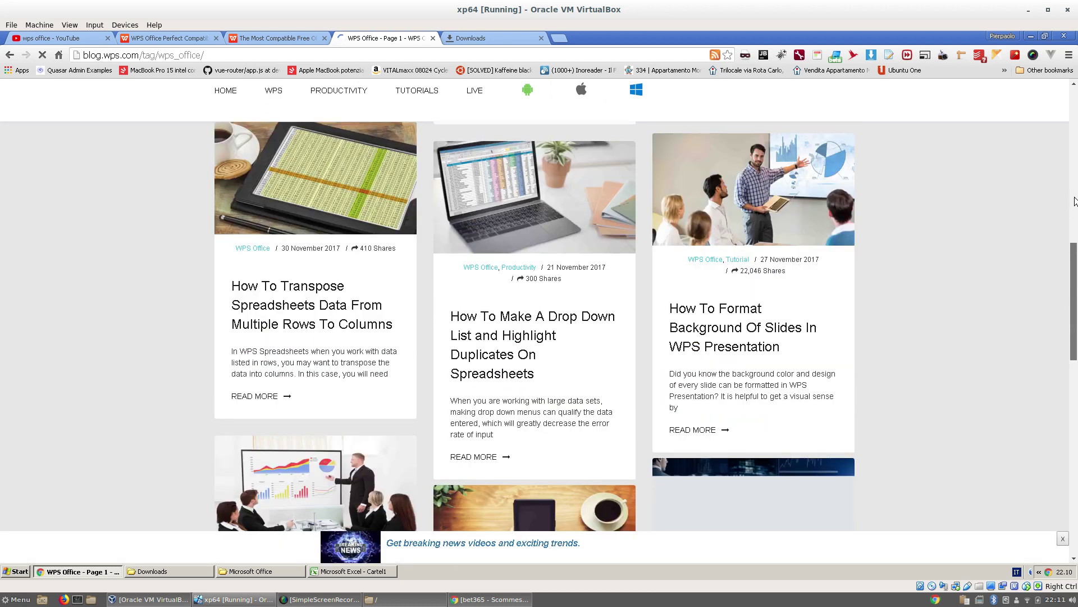
{"action": "scroll", "coordinate": [1029, 213], "scroll_direction": "down", "scroll_amount": 2}
{"action": "scroll", "coordinate": [878, 249], "scroll_direction": "up", "scroll_amount": 5}
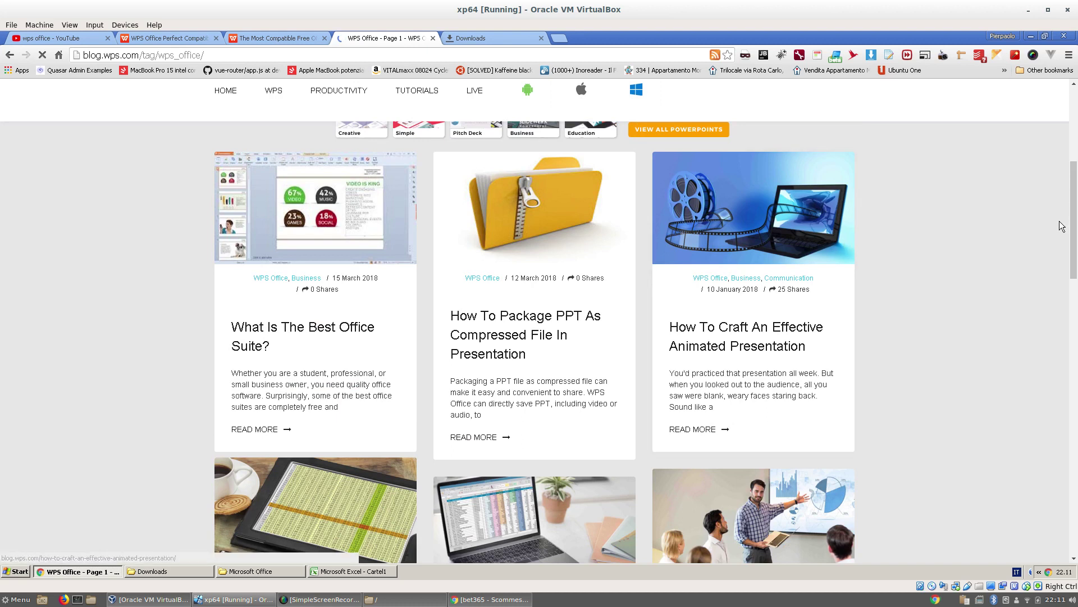
{"action": "left_click_drag", "start_coordinate": [1074, 216], "coordinate": [1060, 150]}
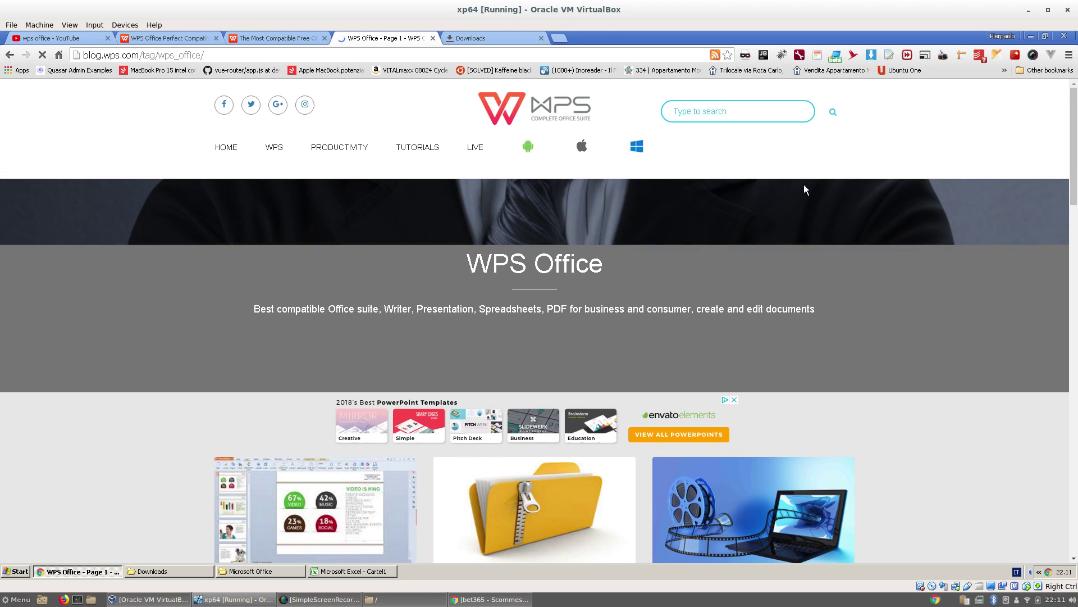
Check the installer's download progress twice, skimming the WPS Office articles in between, and return to the WPS Office blog page
{"action": "left_click", "coordinate": [487, 42]}
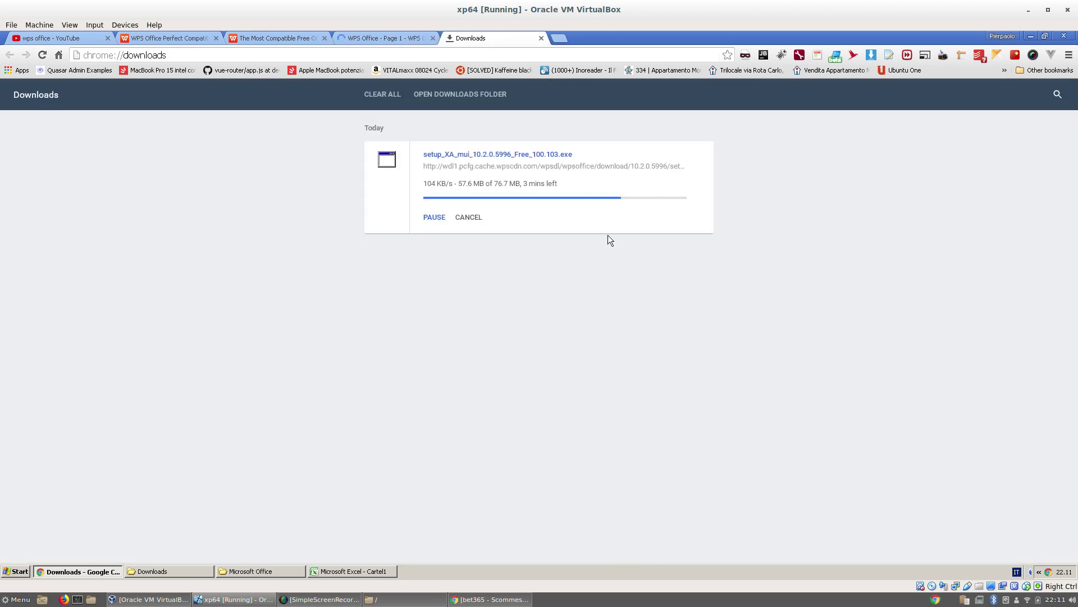
{"action": "left_click", "coordinate": [387, 38]}
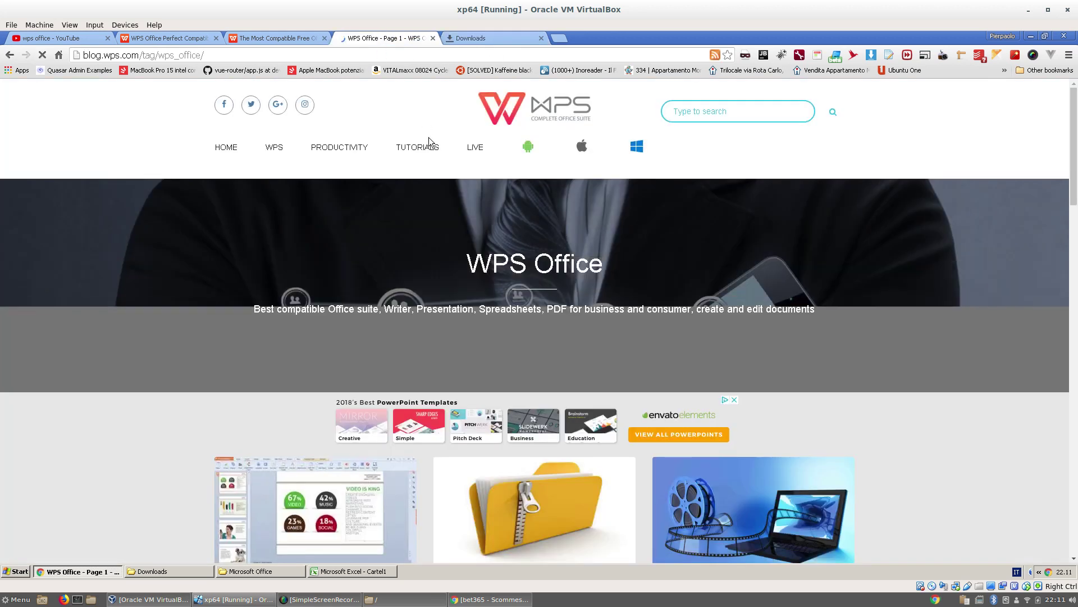
{"action": "left_click_drag", "start_coordinate": [1074, 114], "coordinate": [1077, 272]}
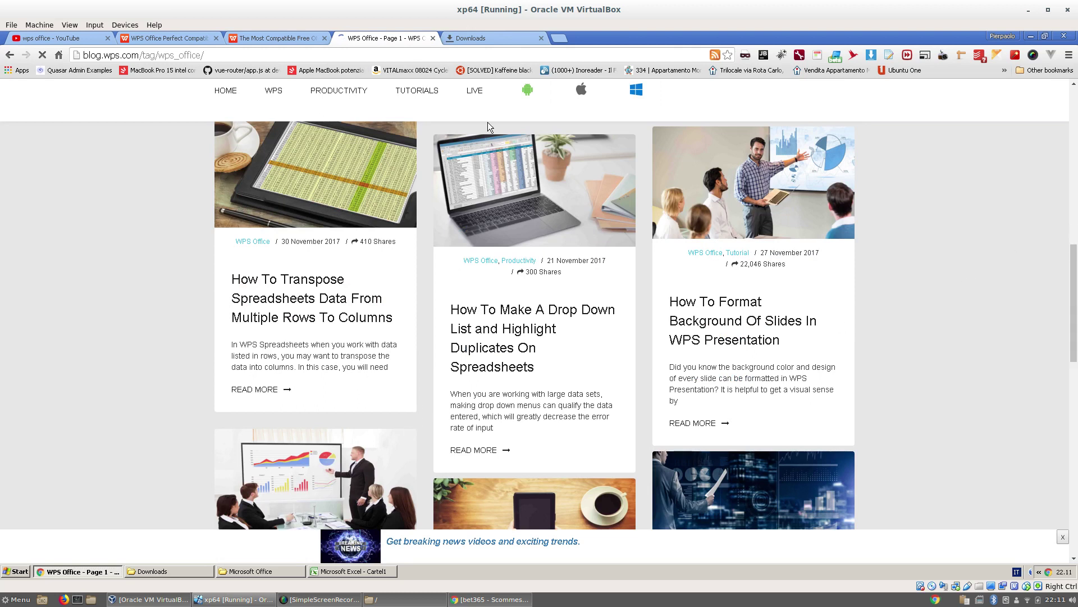
{"action": "left_click", "coordinate": [481, 38]}
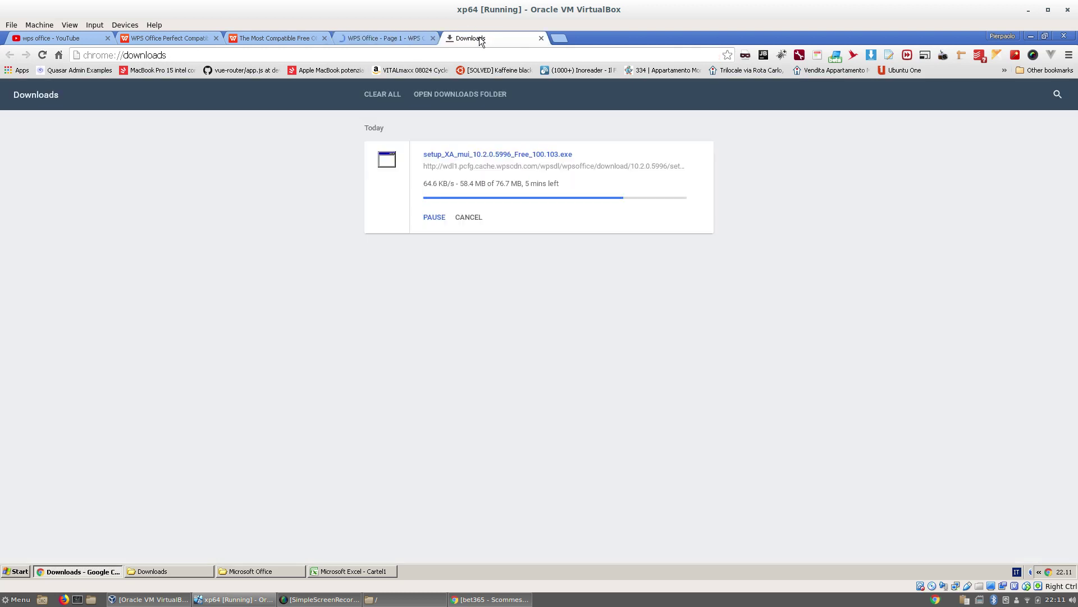
{"action": "left_click", "coordinate": [381, 37]}
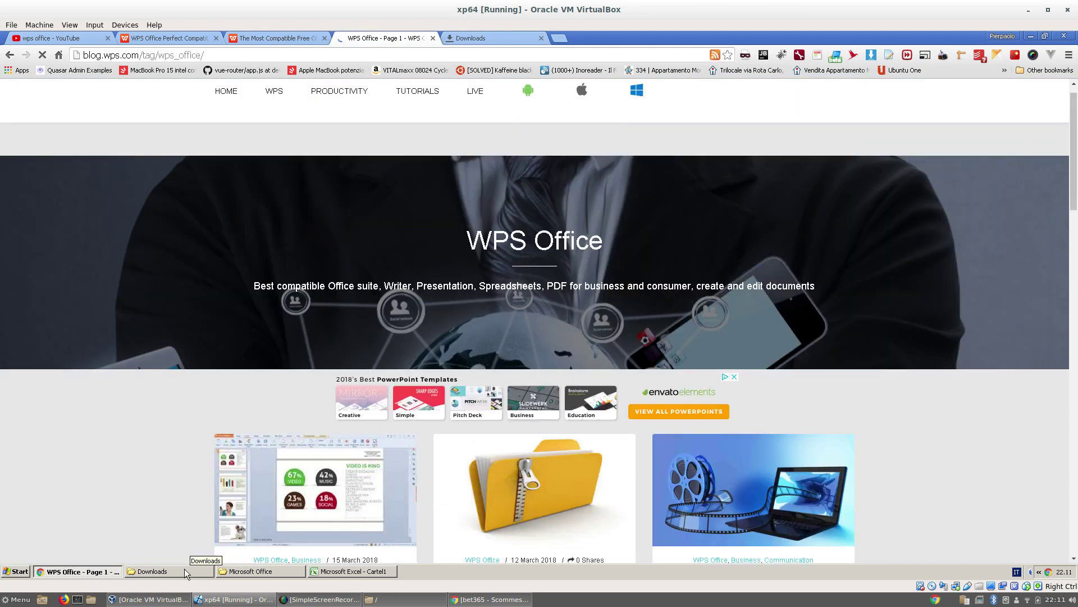
Go from the Downloads folder up to My Documents, and minimize the open windows to reach the Windows XP desktop
{"action": "left_click", "coordinate": [184, 572]}
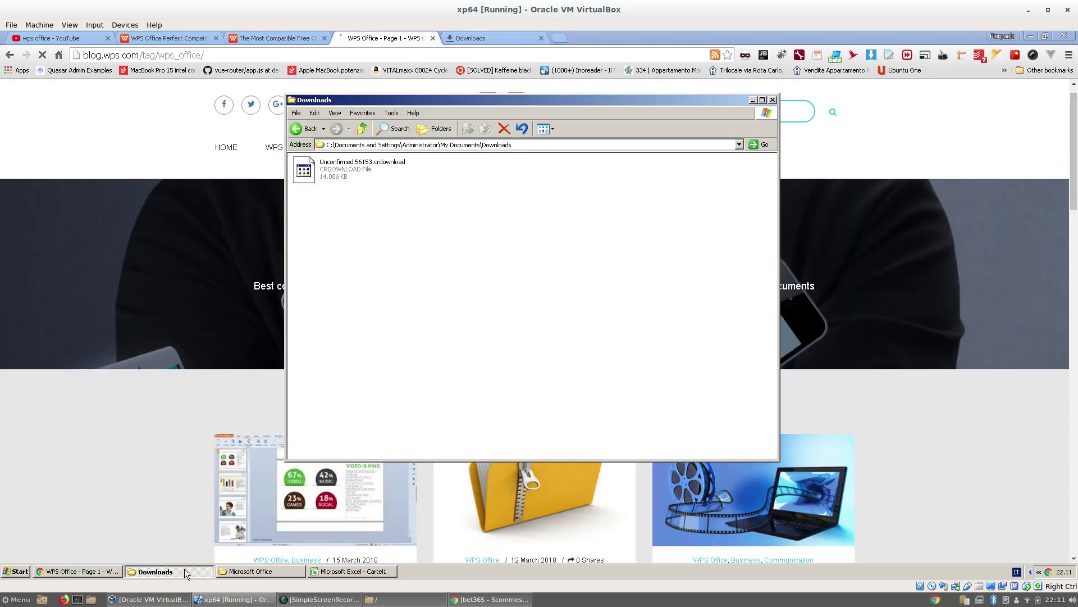
{"action": "left_click", "coordinate": [363, 128]}
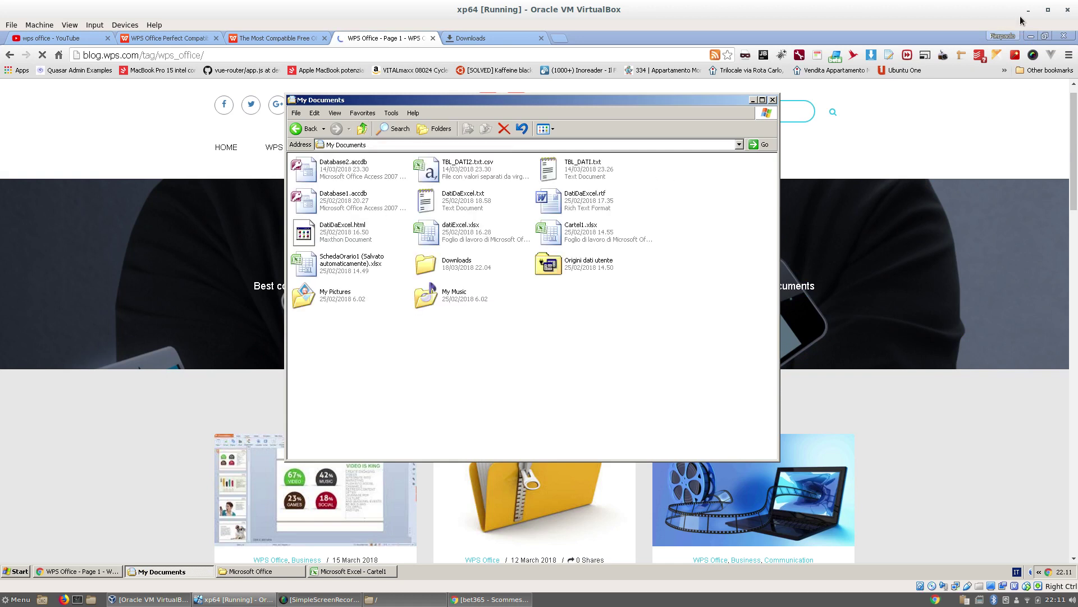
{"action": "left_click", "coordinate": [1032, 36]}
{"action": "left_click", "coordinate": [1052, 36]}
{"action": "left_click", "coordinate": [752, 100]}
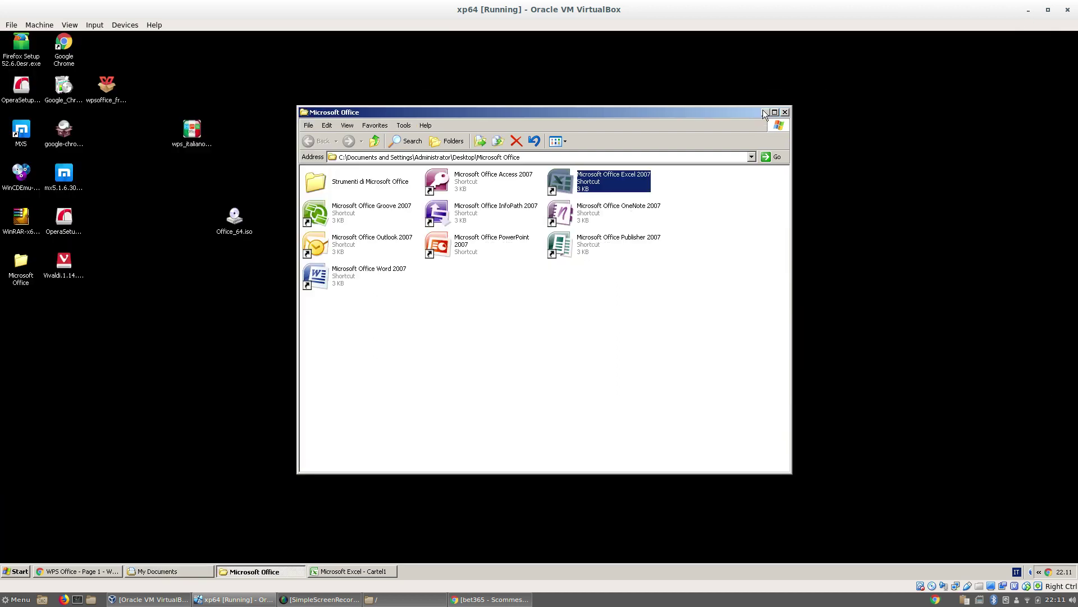
{"action": "left_click", "coordinate": [764, 112]}
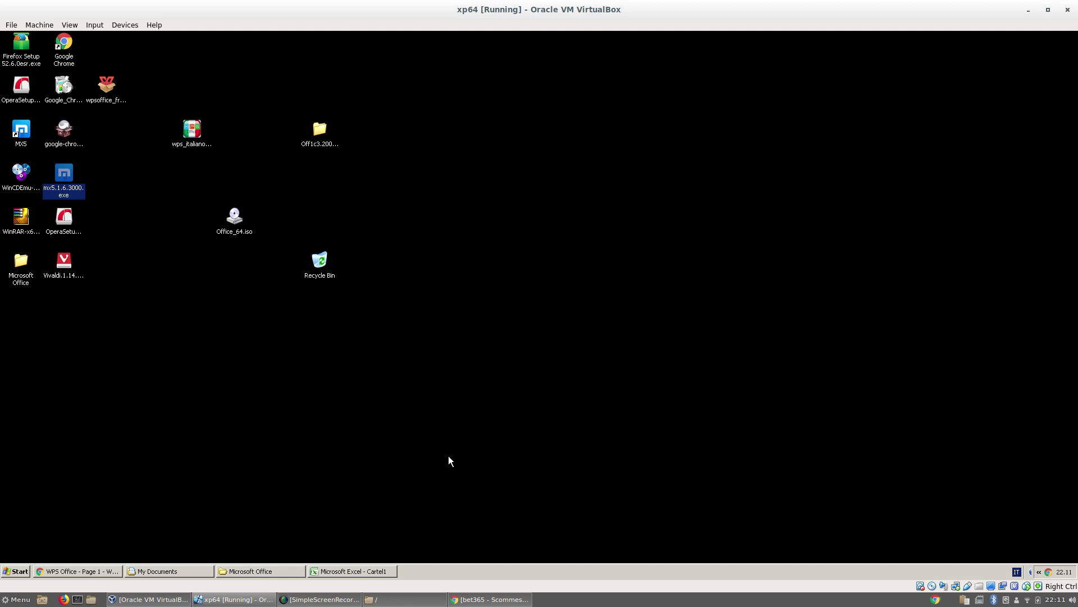
Show the Excel workbook Cartel1 briefly and minimize it, and launch the Maxthon installer mx5.1.6.3000.exe from the desktop
{"action": "left_click", "coordinate": [379, 572]}
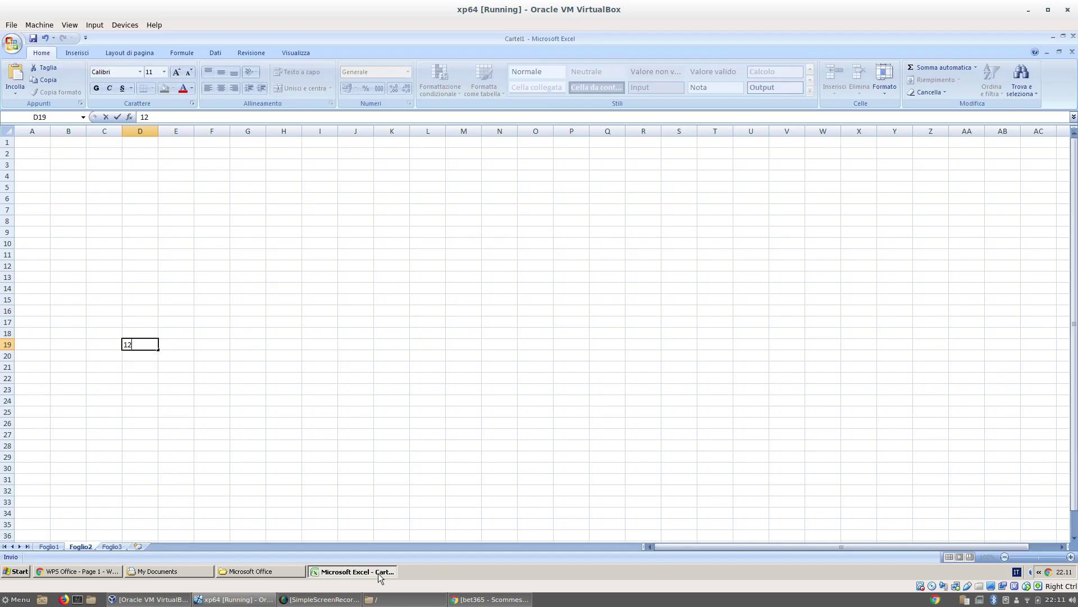
{"action": "left_click", "coordinate": [375, 574]}
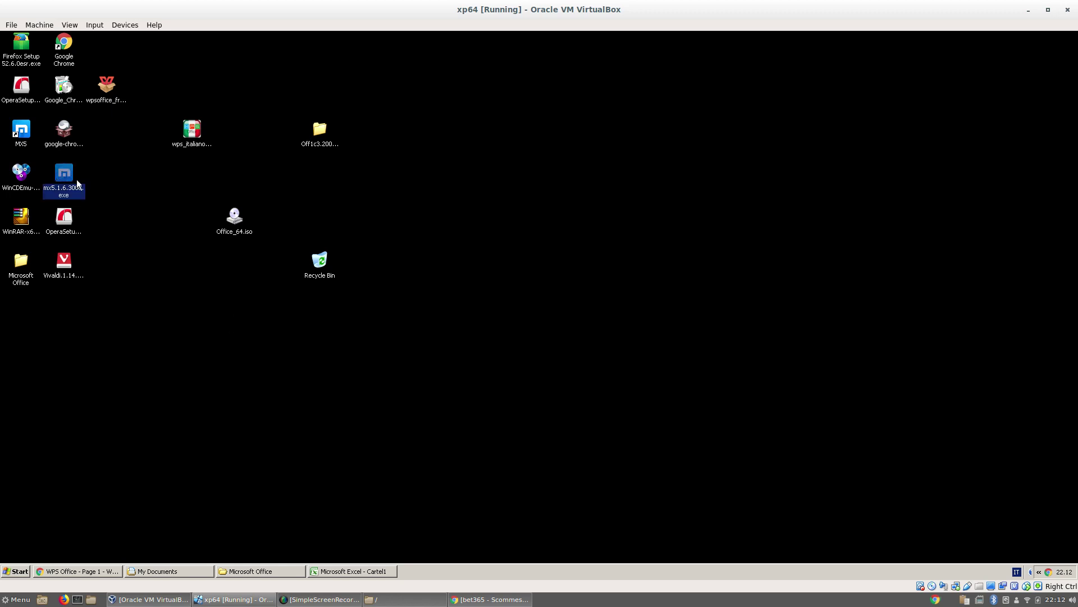
{"action": "left_click", "coordinate": [141, 202]}
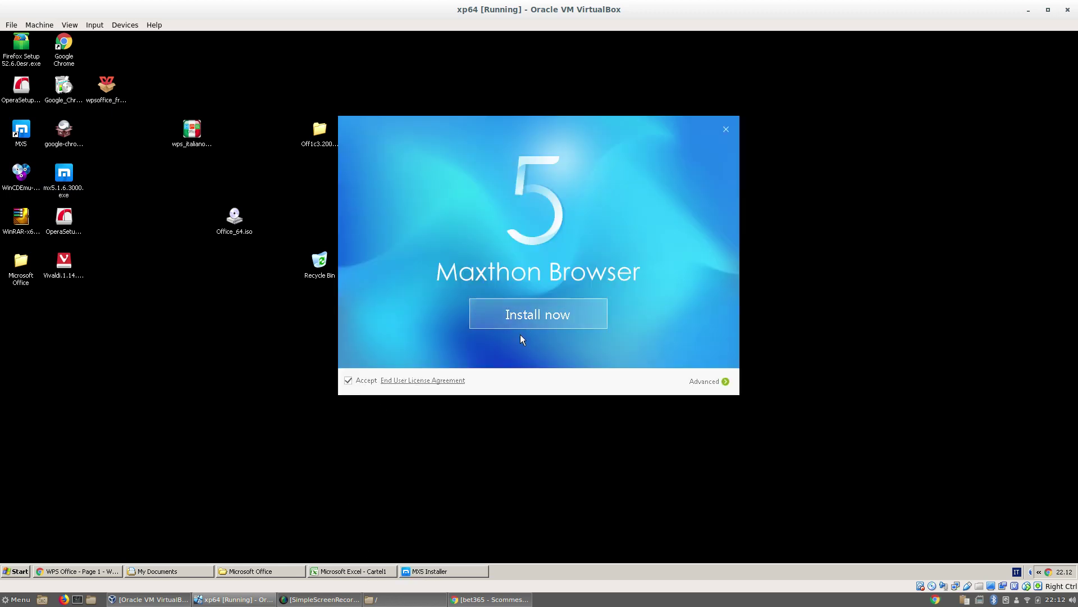
Cancel the Maxthon Browser installation and launch the already installed MX5 browser from the desktop
{"action": "left_click", "coordinate": [726, 129]}
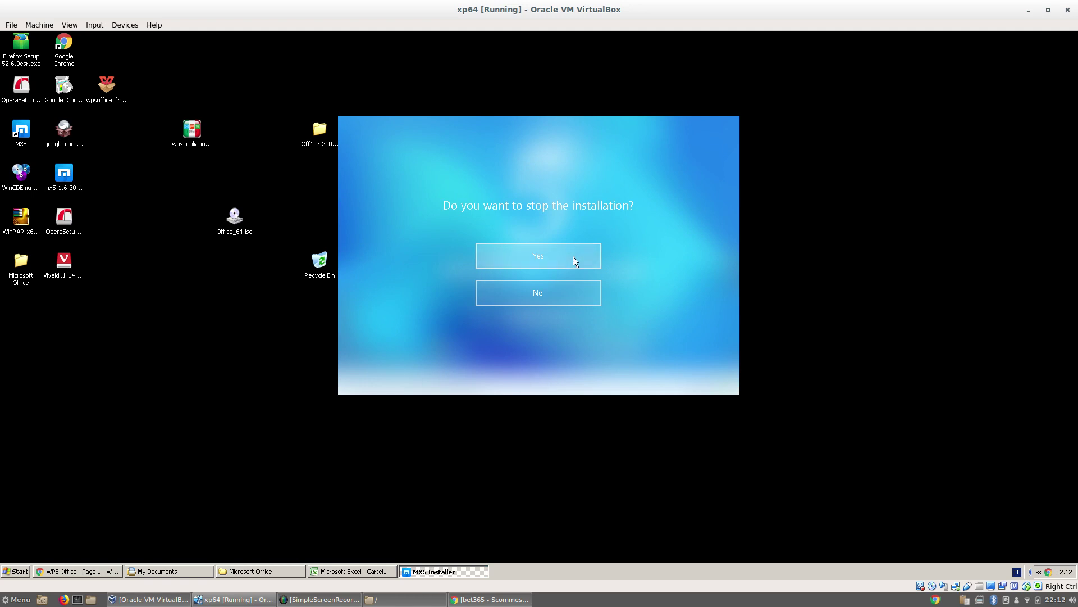
{"action": "left_click", "coordinate": [559, 255]}
{"action": "double_click", "coordinate": [21, 131]}
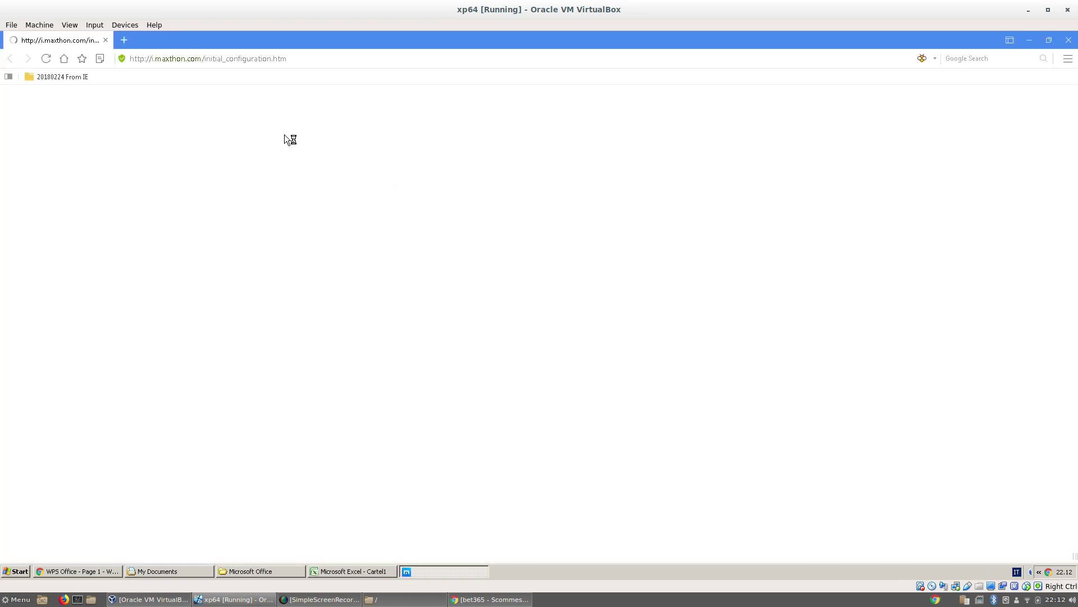
Find the wpsoffice_free_10.2.0.5996_en.exe installer through Maxthon's download list, open its containing folder, and launch it
{"action": "left_click", "coordinate": [1069, 58]}
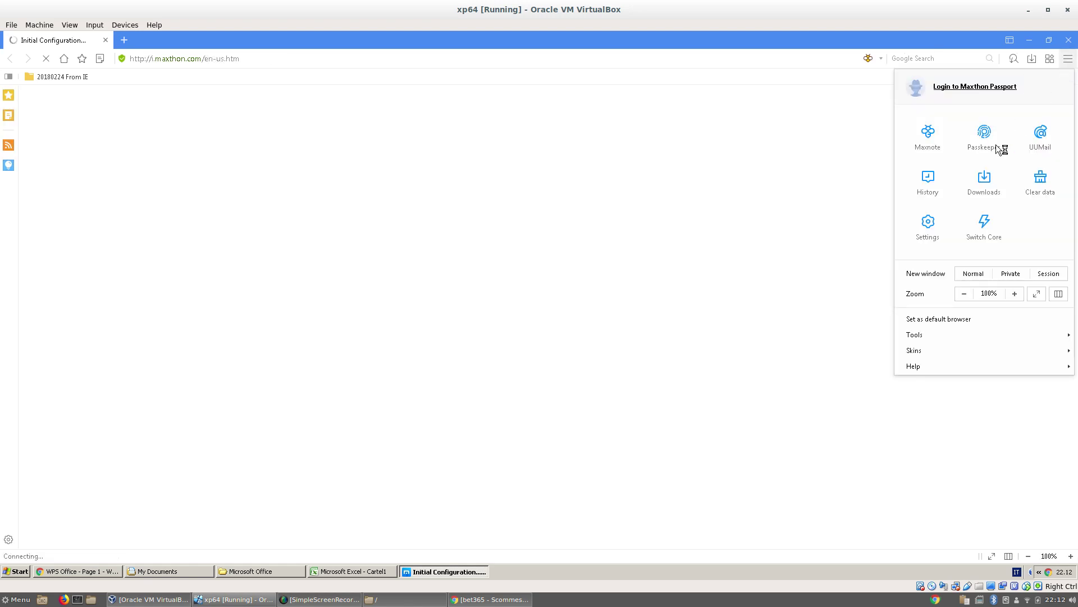
{"action": "left_click", "coordinate": [984, 173]}
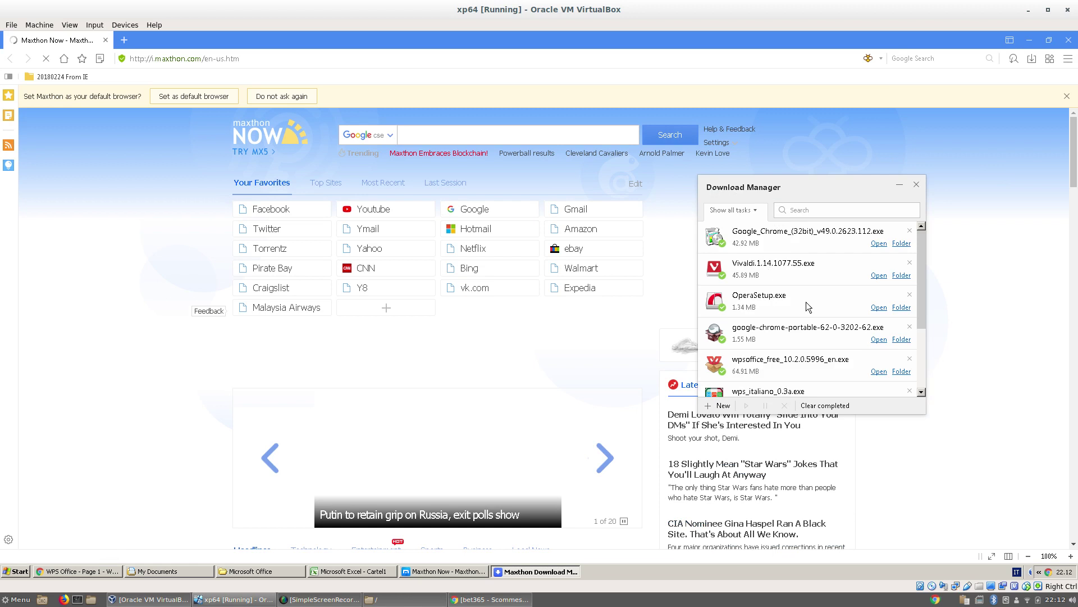
{"action": "left_click", "coordinate": [901, 372]}
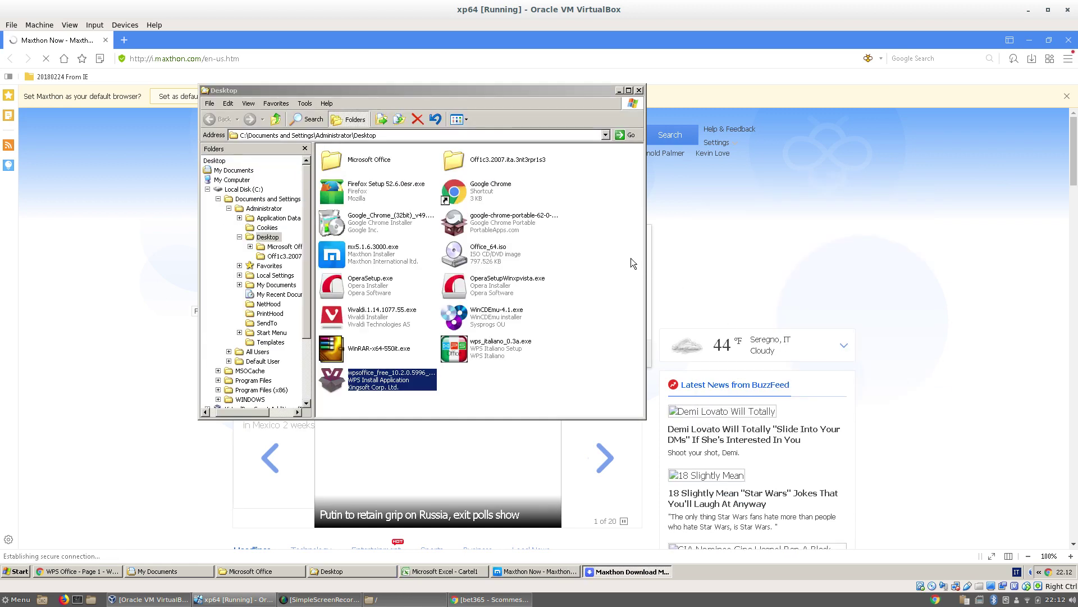
{"action": "left_click", "coordinate": [509, 395]}
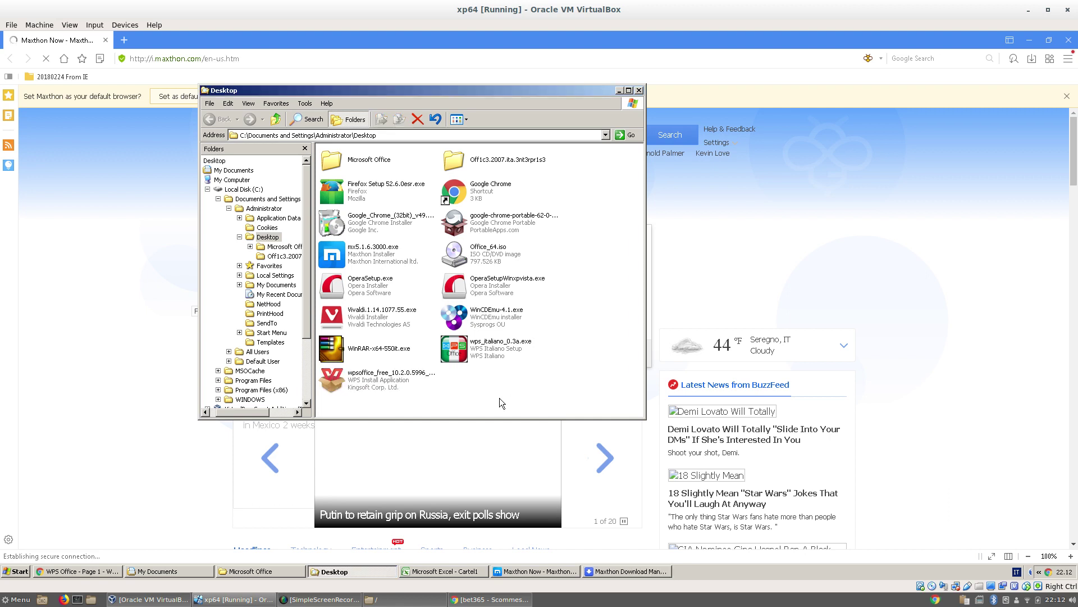
{"action": "left_click", "coordinate": [386, 383]}
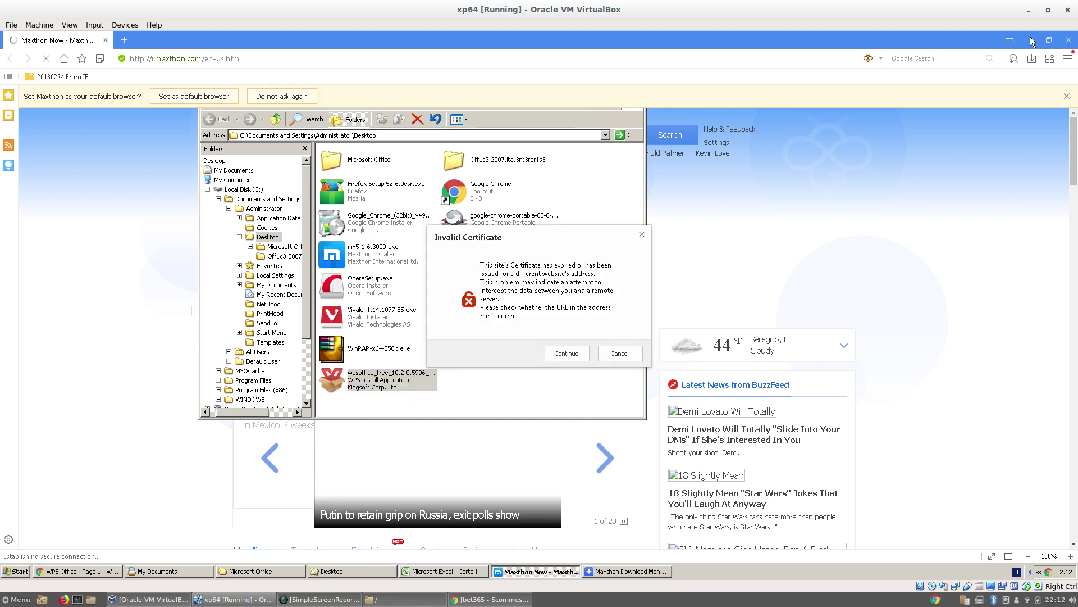
Continue past the invalid certificate warning, close Maxthon without sending an error report, and minimize the Desktop folder
{"action": "left_click", "coordinate": [572, 353]}
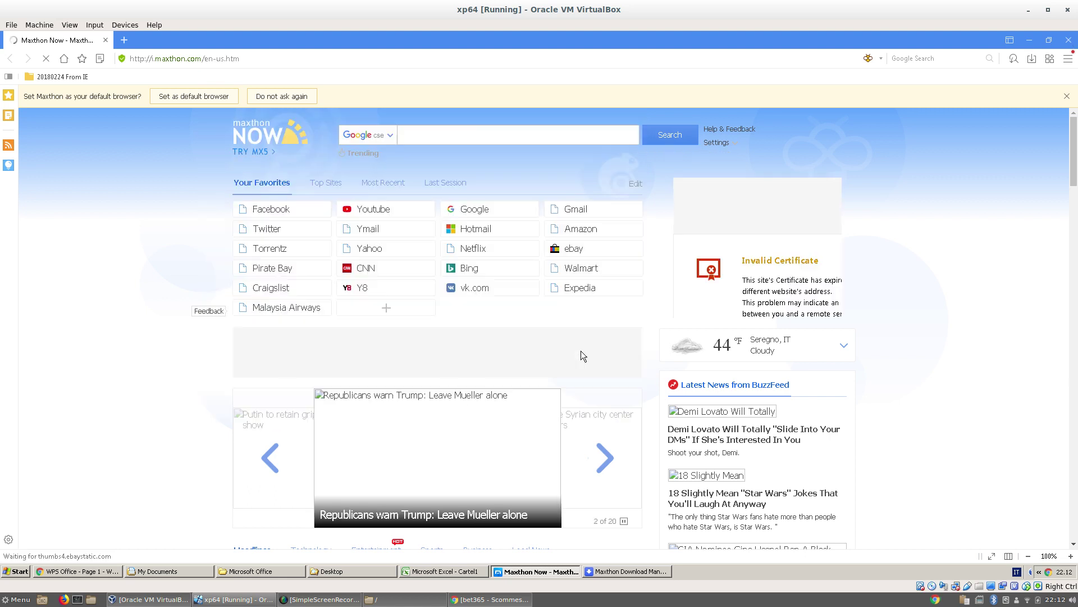
{"action": "left_click", "coordinate": [1068, 40]}
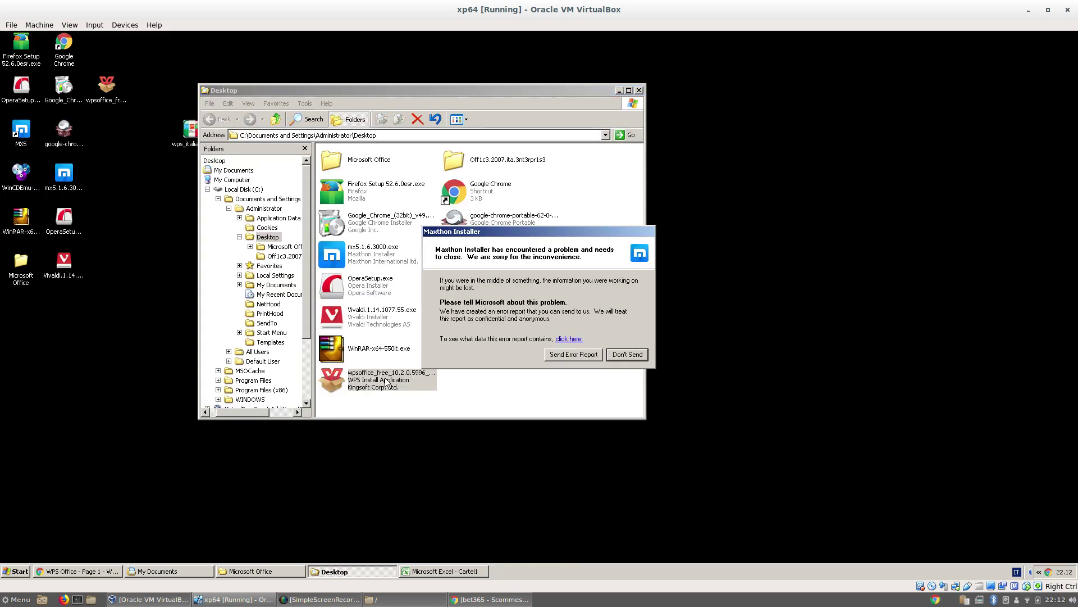
{"action": "left_click", "coordinate": [646, 354]}
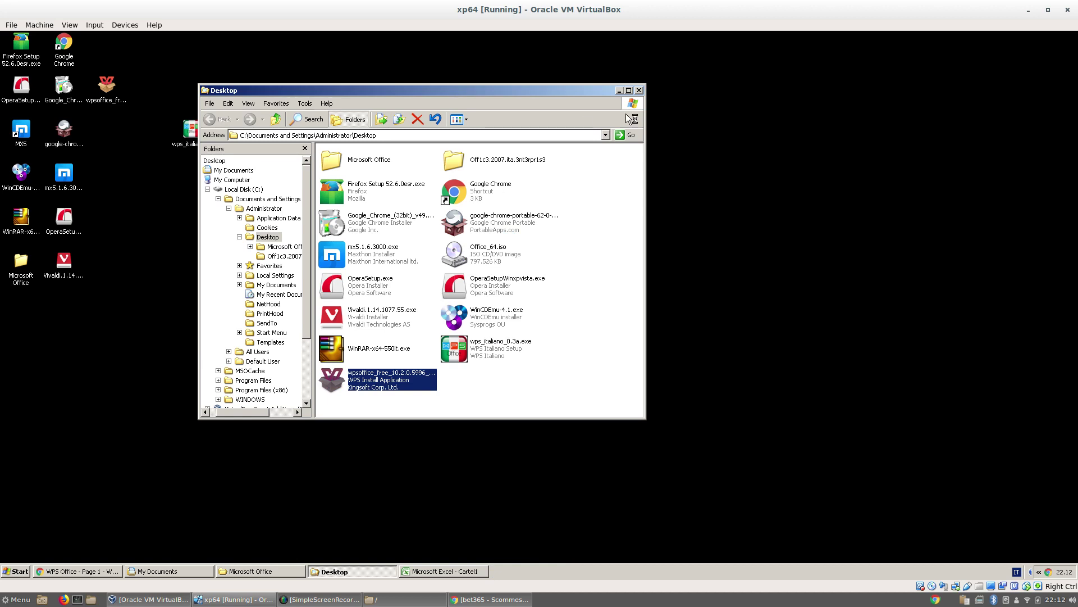
{"action": "left_click", "coordinate": [619, 91]}
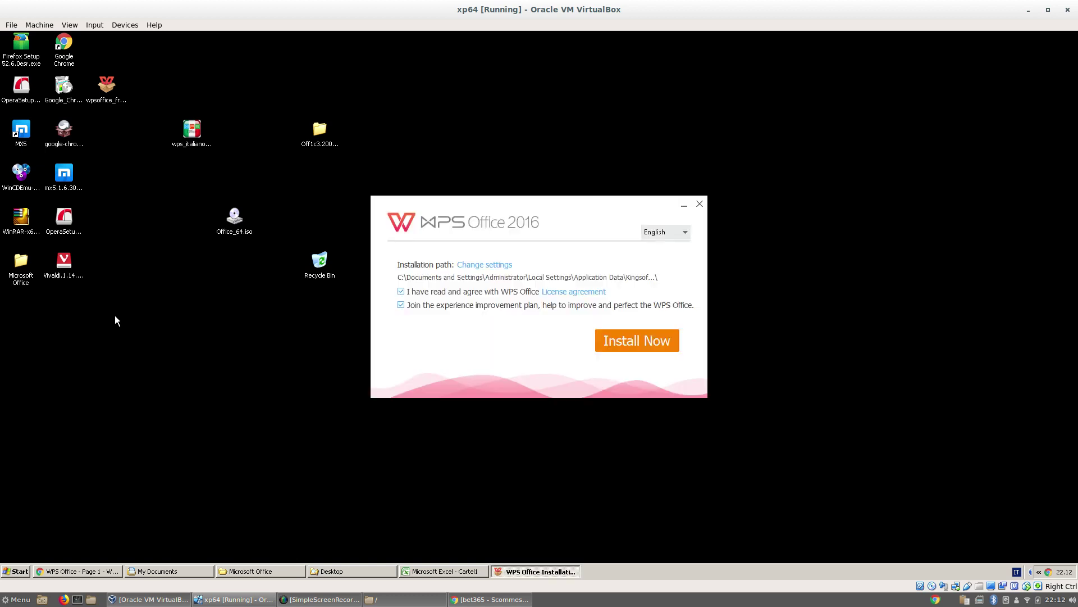
Choose the setup language and install WPS Office 2016, keeping the default installation path
{"action": "left_click", "coordinate": [667, 232]}
{"action": "left_click", "coordinate": [654, 265]}
{"action": "left_click", "coordinate": [639, 345]}
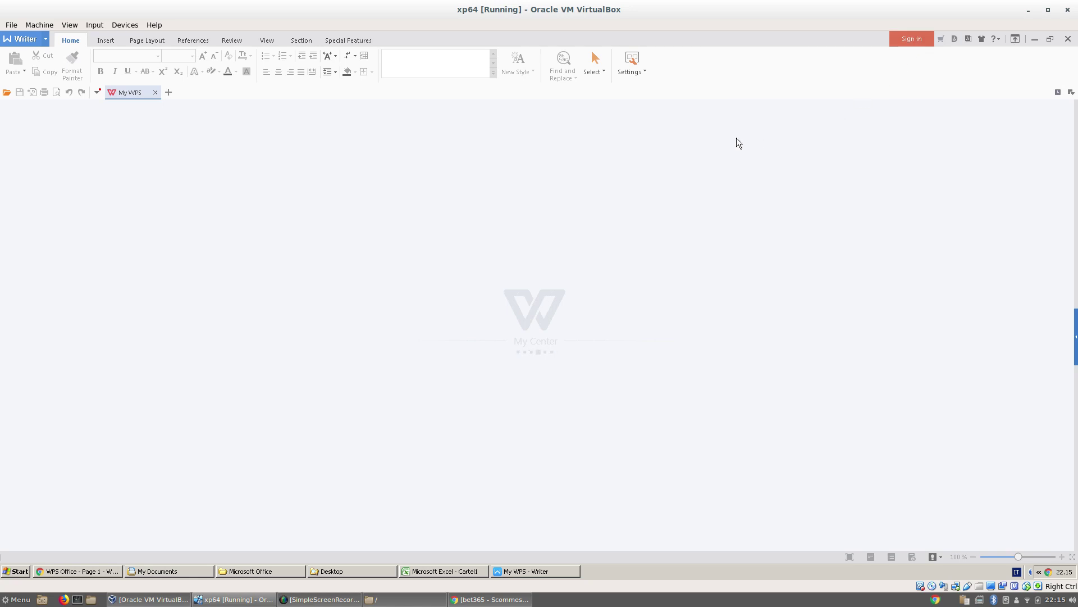
Minimize and restore the My WPS - Writer window repeatedly to check whether it finishes loading
{"action": "left_click", "coordinate": [531, 571]}
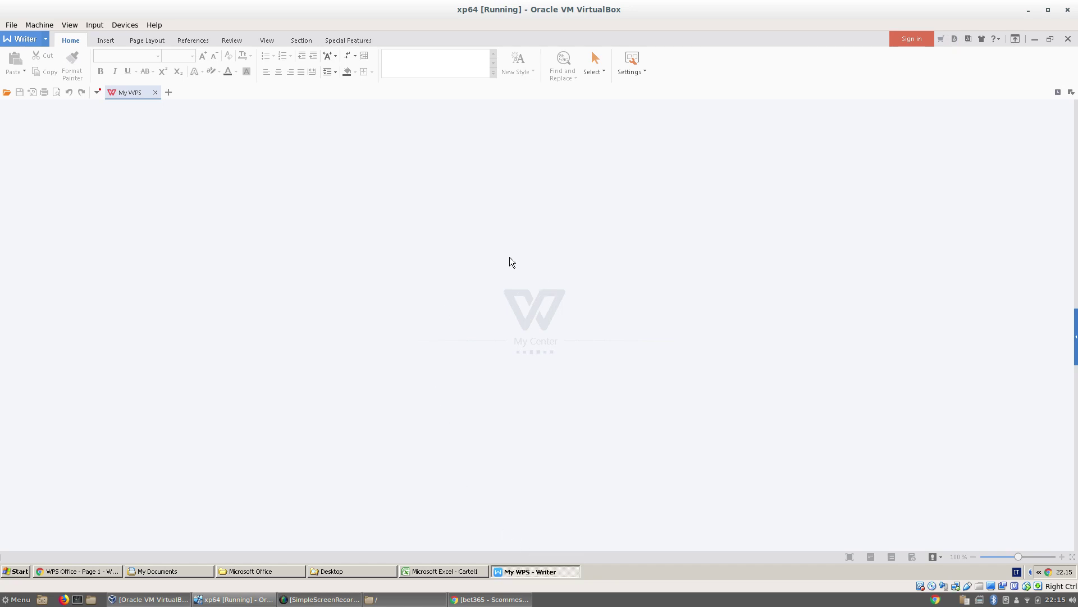
{"action": "left_click", "coordinate": [529, 571]}
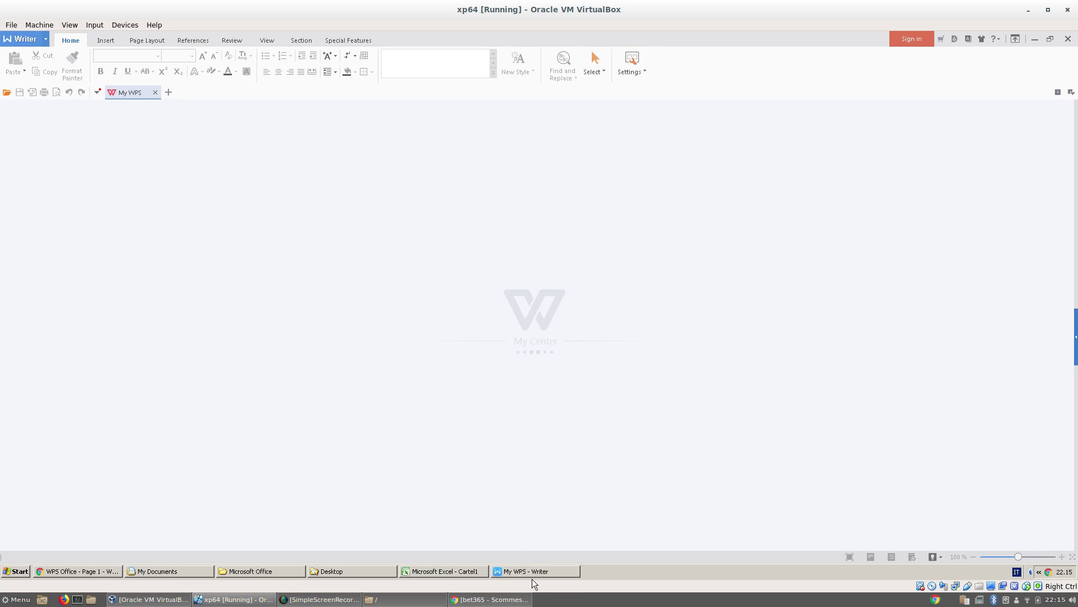
{"action": "left_click", "coordinate": [520, 572]}
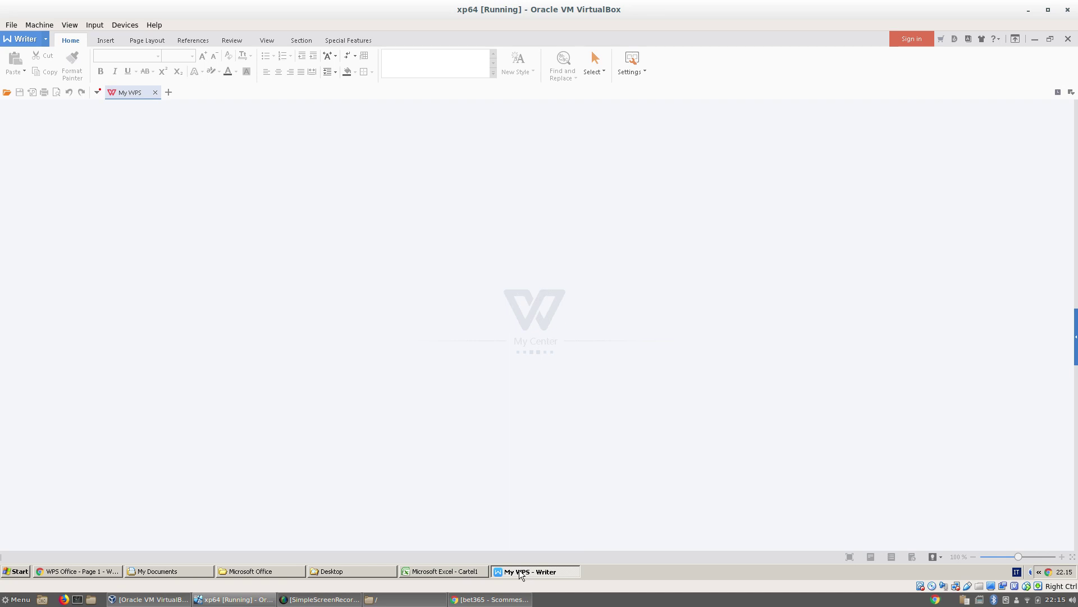
{"action": "left_click", "coordinate": [521, 573]}
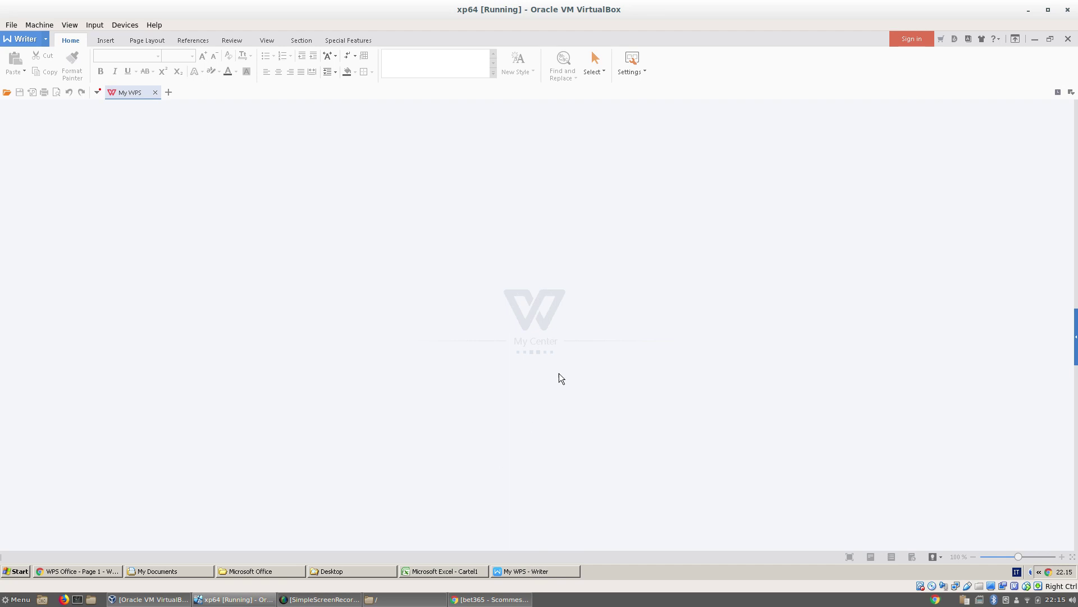
{"action": "left_click", "coordinate": [541, 349]}
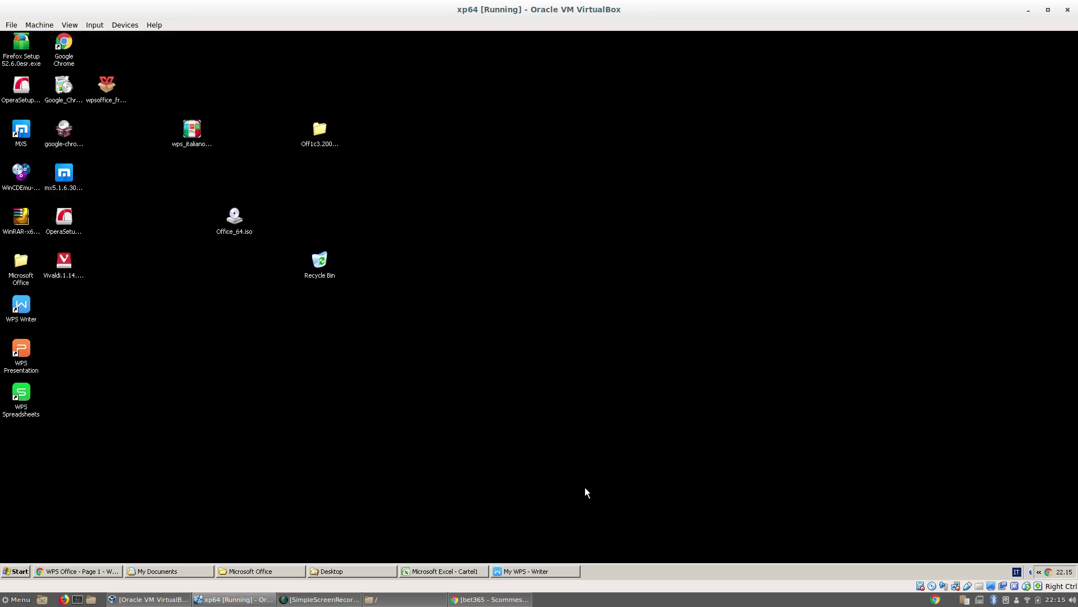
{"action": "left_click", "coordinate": [555, 572]}
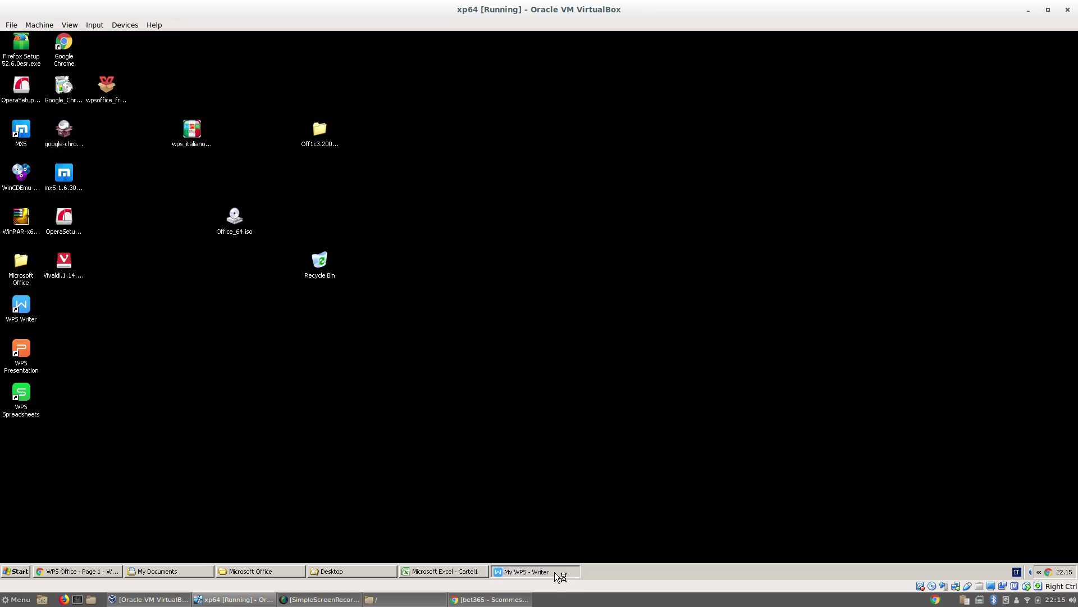